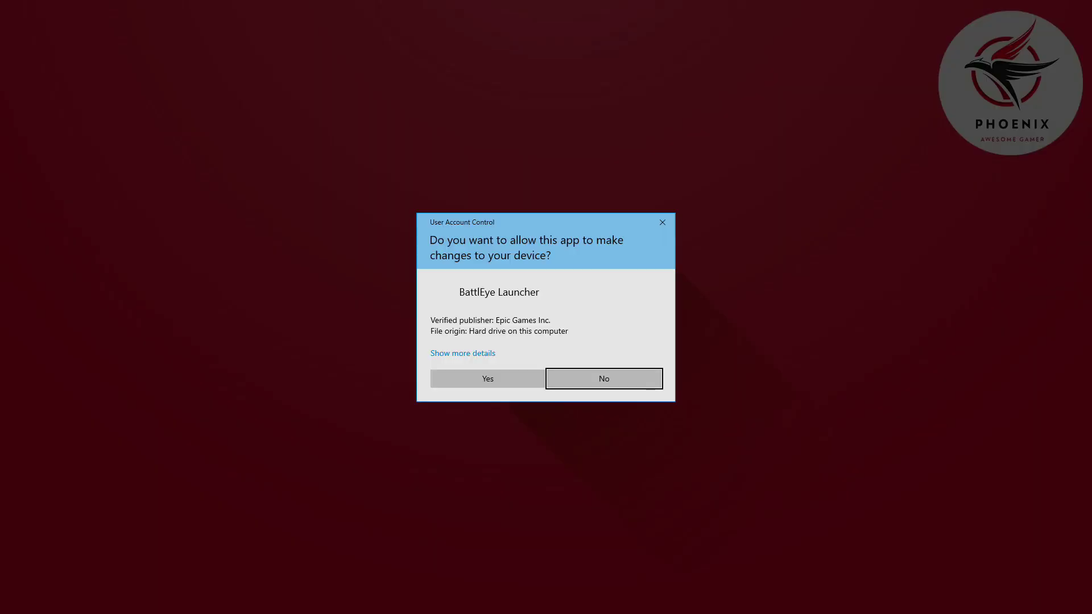
# Run Install_BattlEye from the BattlEye folder, allowing it to make changes, and launch BEService_x64
pyautogui.click(591, 340)
pyautogui.doubleClick(148, 188)
pyautogui.click(488, 378)
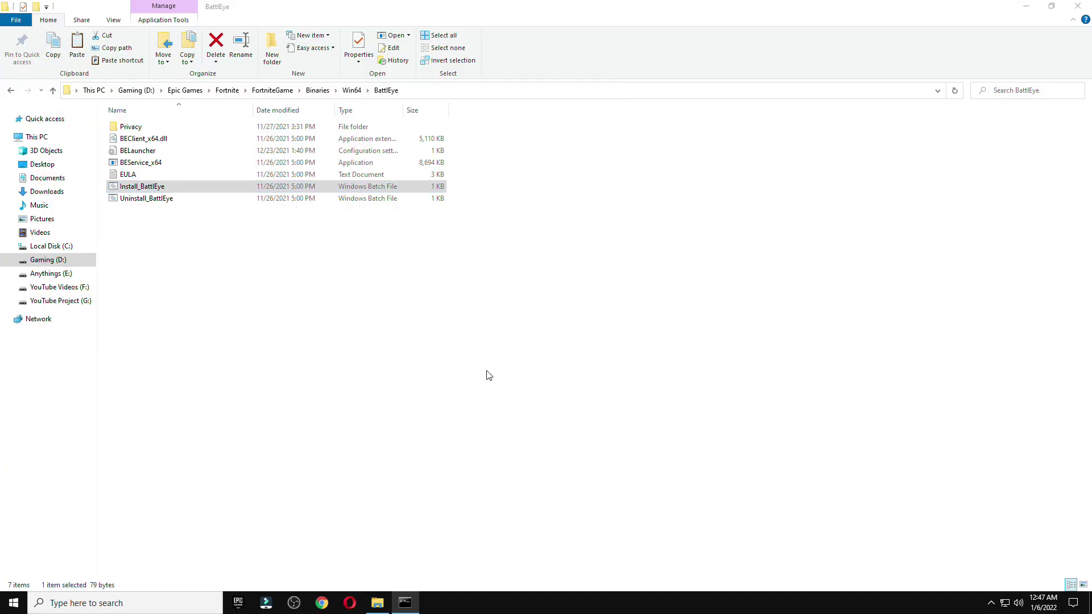
pyautogui.doubleClick(162, 163)
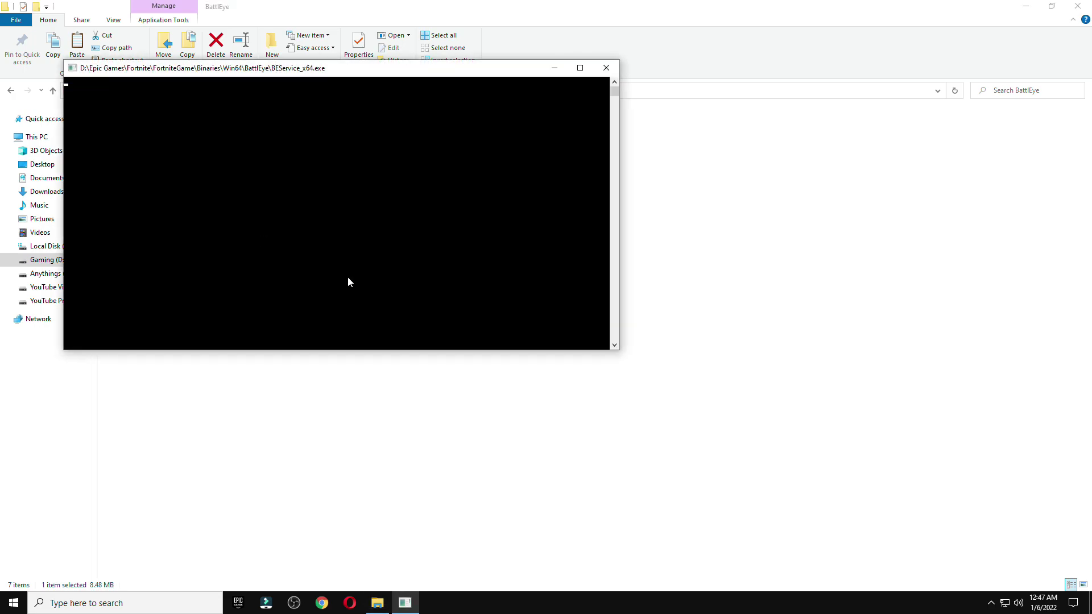
# Open the compatibility properties of FortniteClient-Win64-Shipping in the Win64 folder
pyautogui.press('BackSpace')
pyautogui.scroll(-10, 171, 256)
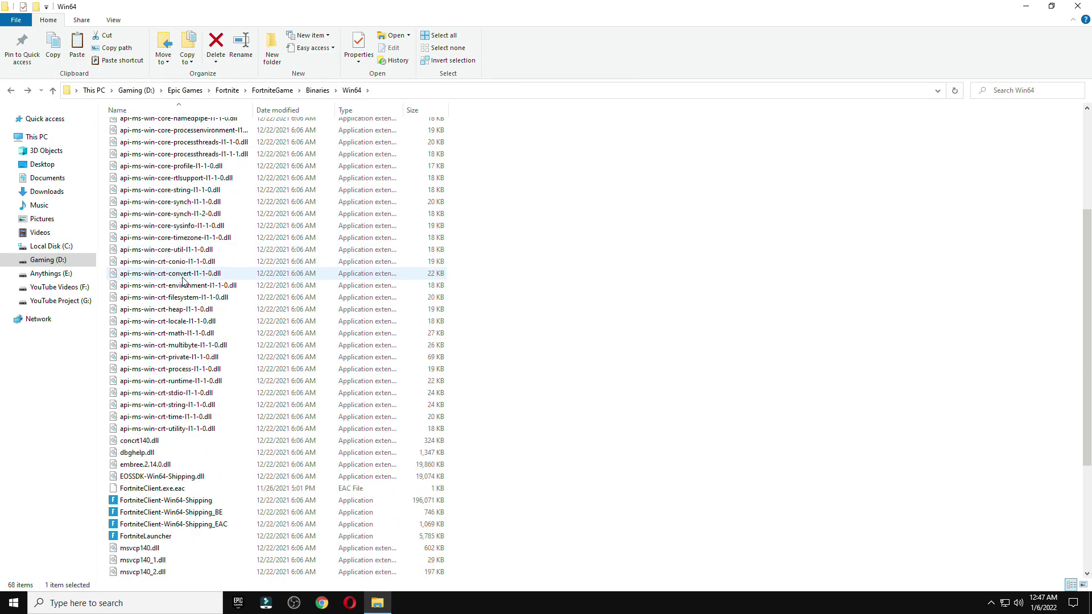
pyautogui.click(205, 360)
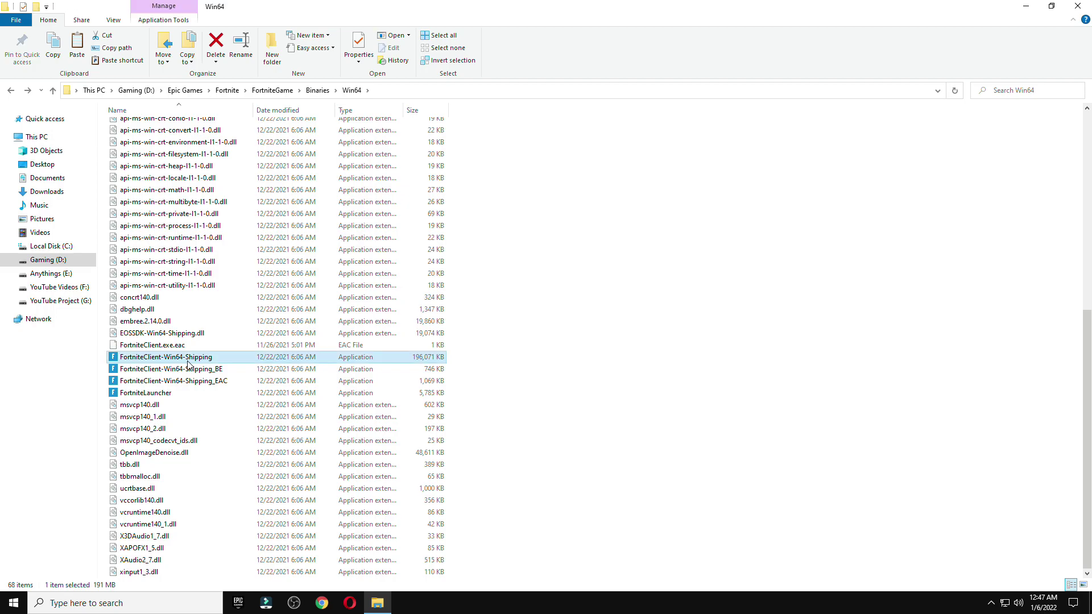
pyautogui.rightClick(186, 366)
pyautogui.click(244, 347)
pyautogui.moveTo(267, 286); pyautogui.dragTo(695, 164)
pyautogui.click(704, 196)
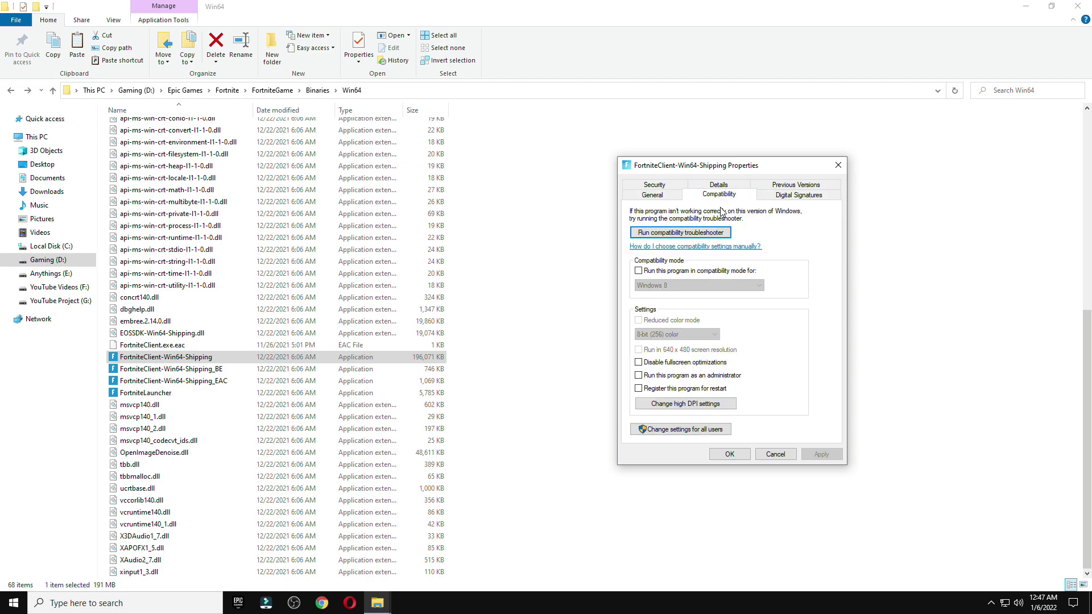
# Override the high DPI scaling behavior with scaling performed by Application, apply the properties and close the folder window
pyautogui.click(692, 405)
pyautogui.click(672, 384)
pyautogui.click(698, 400)
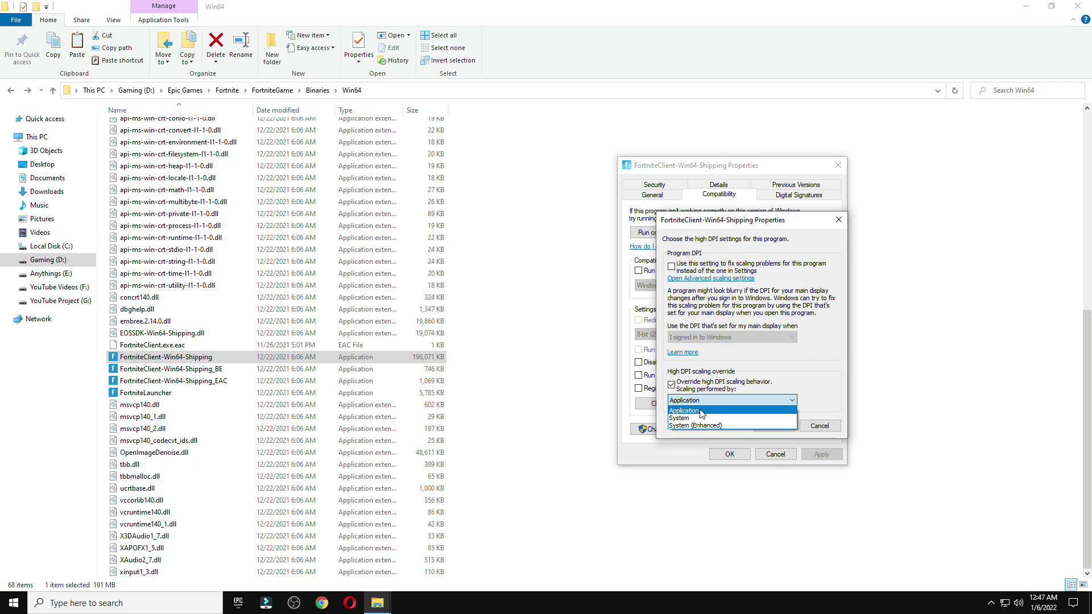
pyautogui.click(699, 411)
pyautogui.click(775, 426)
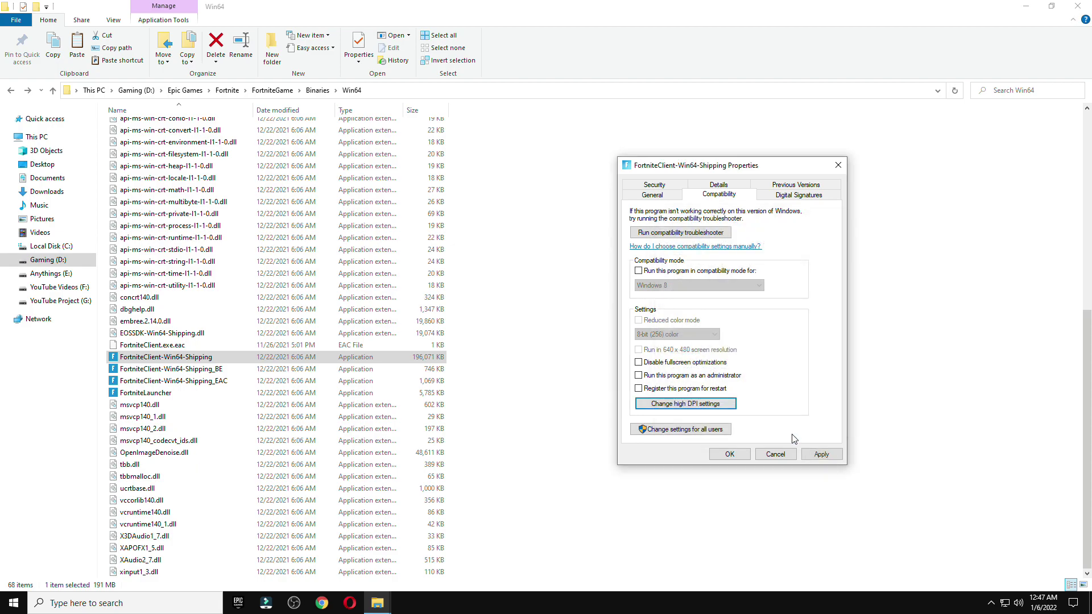
pyautogui.click(821, 454)
pyautogui.click(740, 453)
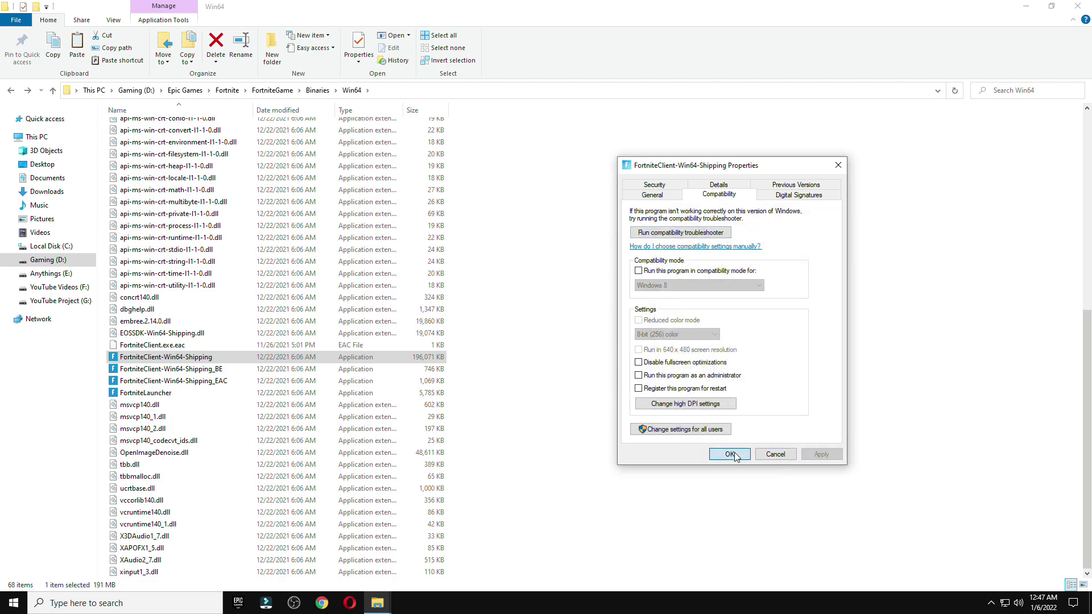
pyautogui.click(612, 401)
pyautogui.click(1078, 6)
pyautogui.click(524, 260)
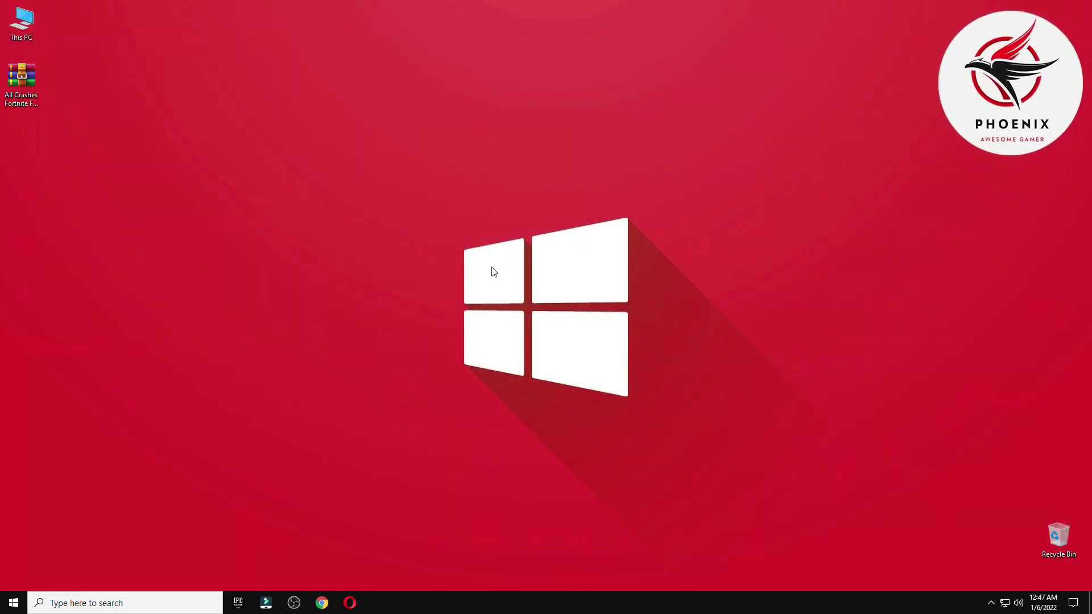
# Find the Run app through Windows search and use it to open the appdata folder
pyautogui.click(120, 602)
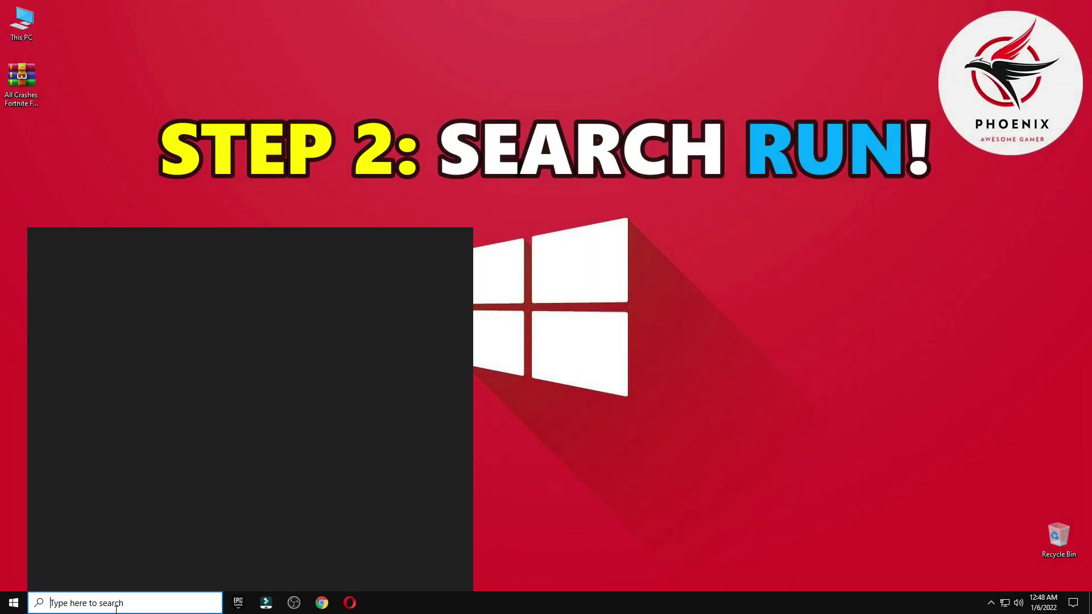
pyautogui.write('run')
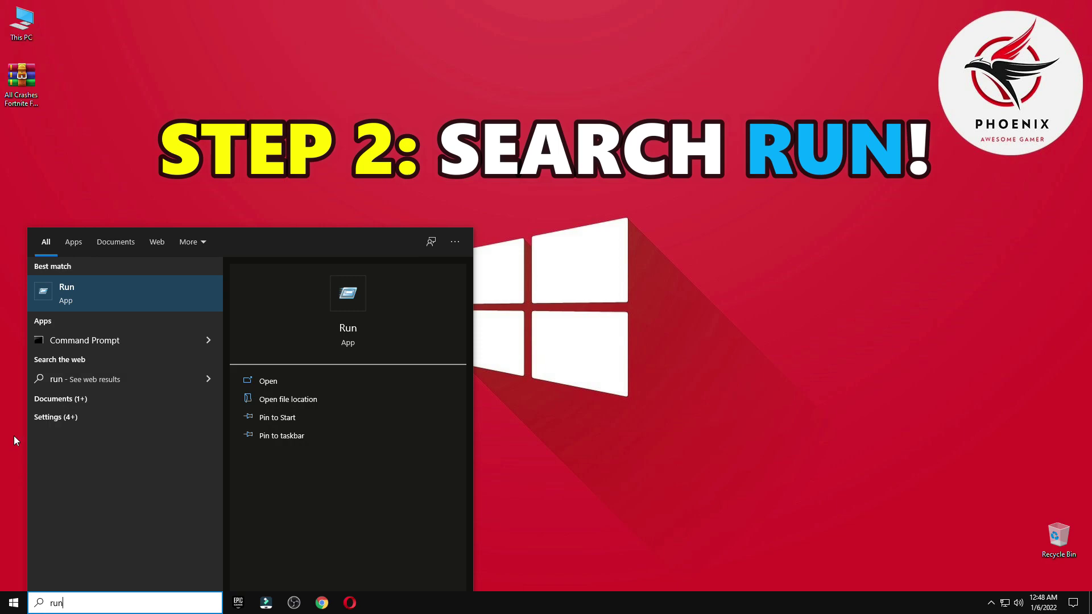
pyautogui.click(93, 296)
pyautogui.moveTo(74, 486); pyautogui.dragTo(495, 218)
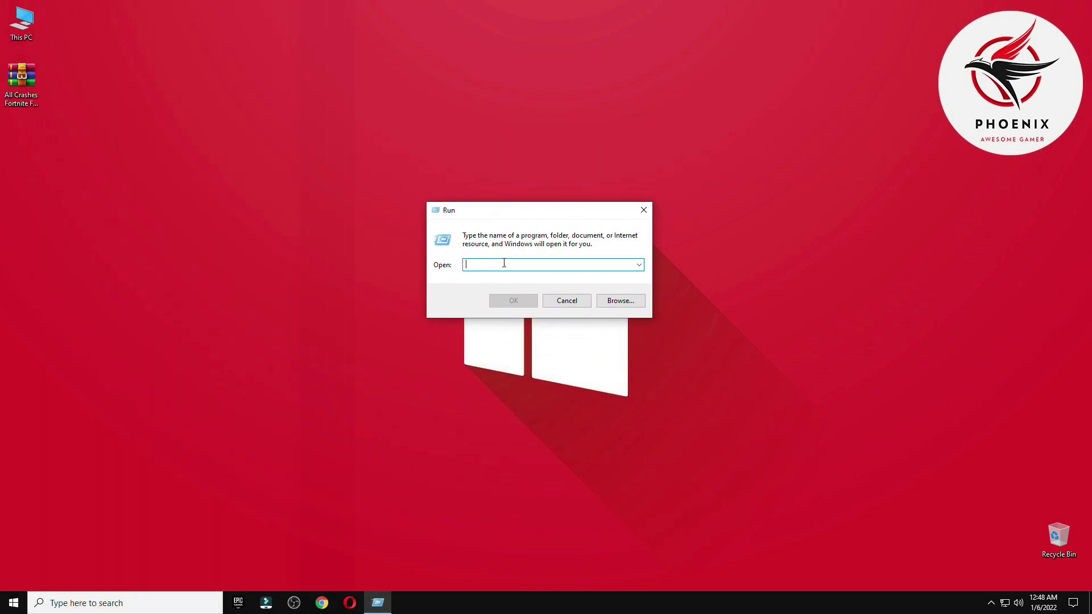
pyautogui.write('appdata')
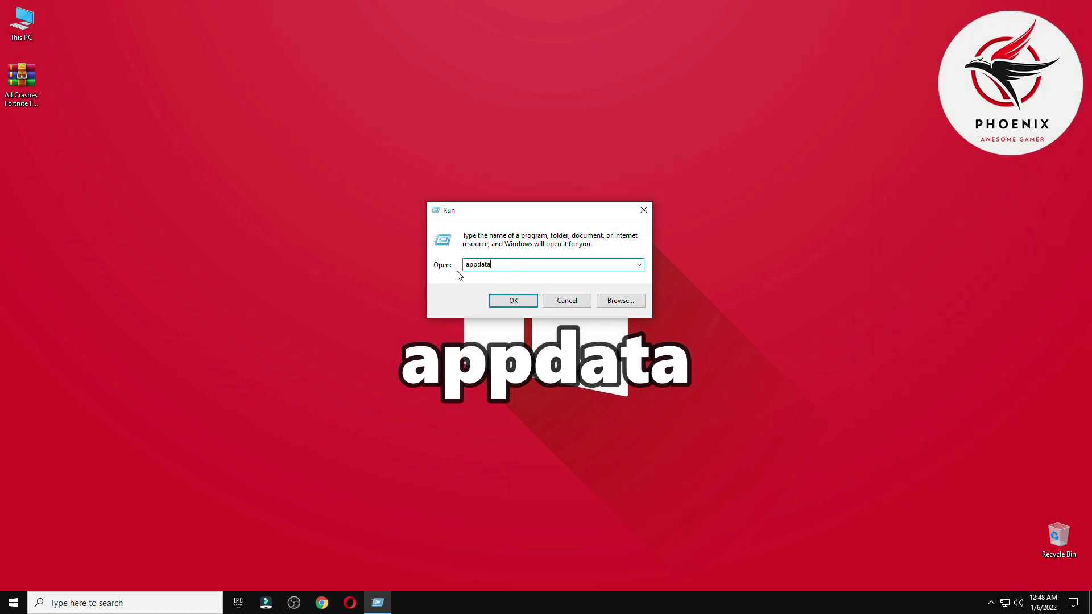
pyautogui.click(523, 300)
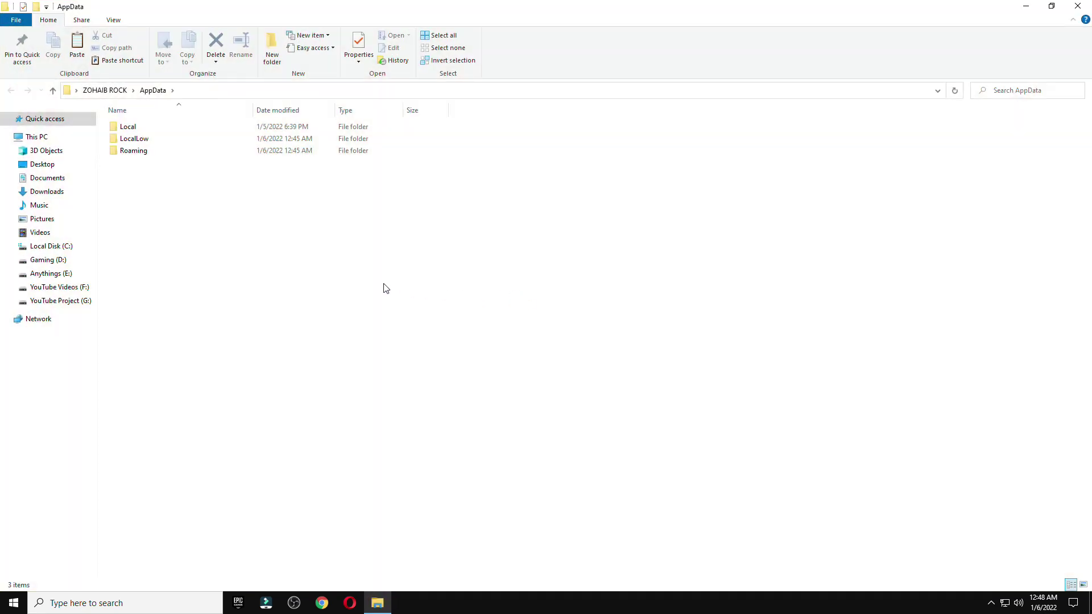
# Go to the Config folder under Local, FortniteGame, Saved
pyautogui.doubleClick(153, 129)
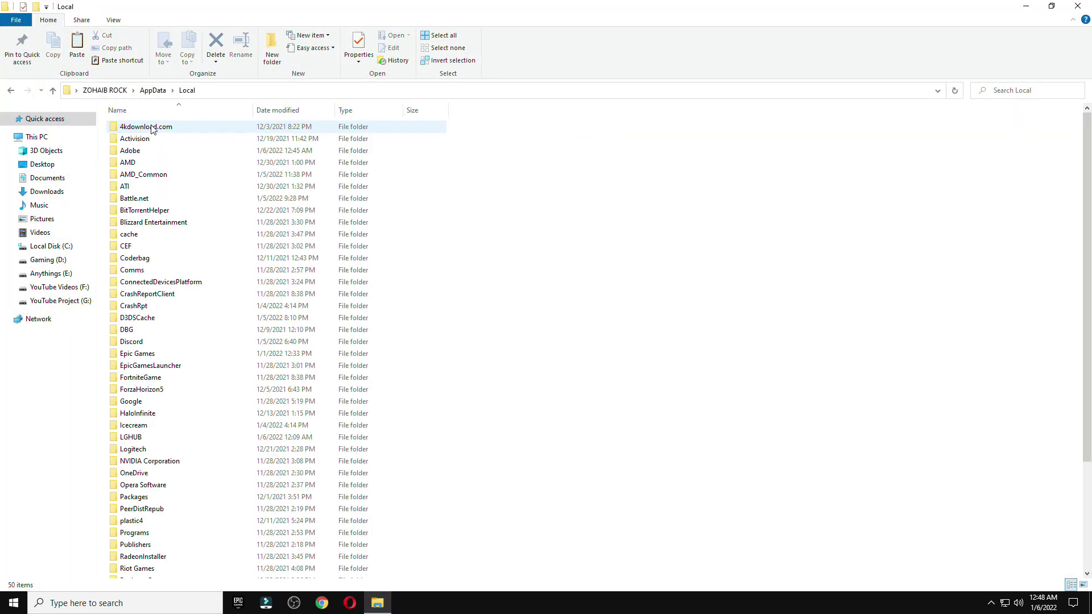
pyautogui.press('f')
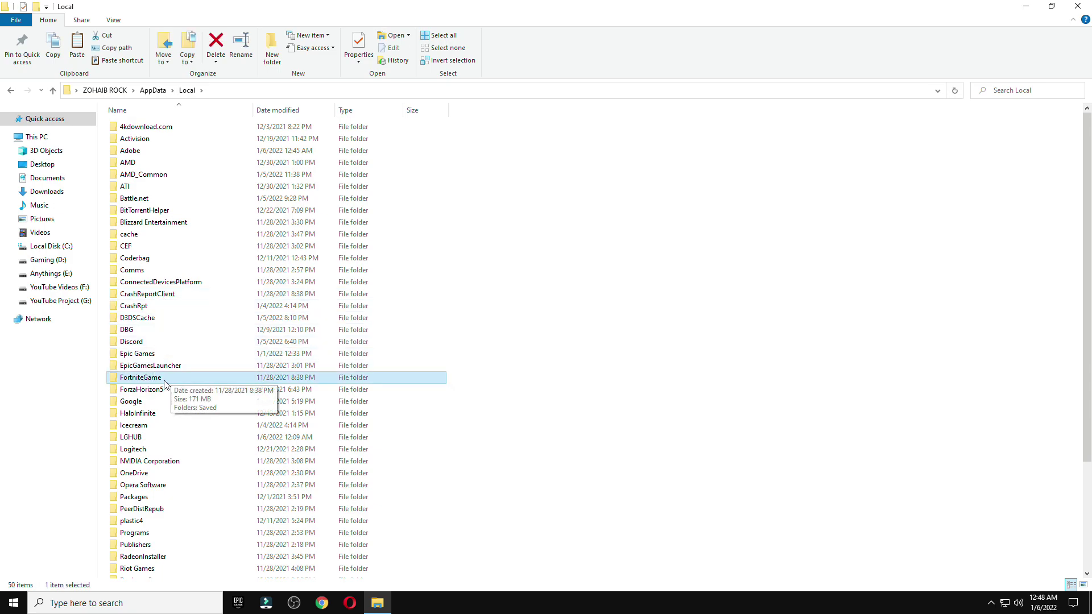
pyautogui.doubleClick(140, 378)
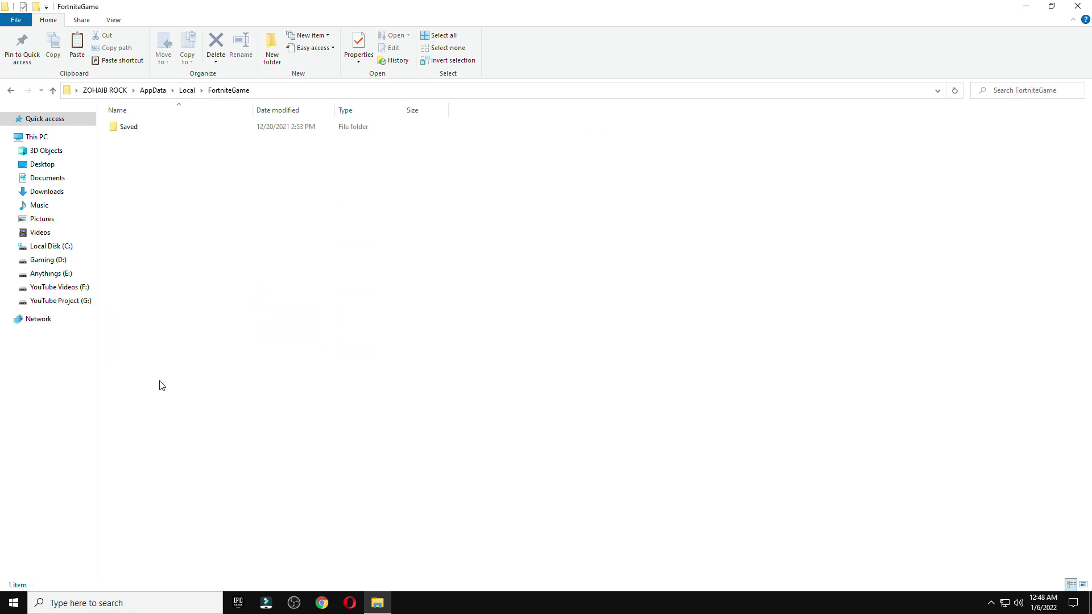
pyautogui.doubleClick(134, 130)
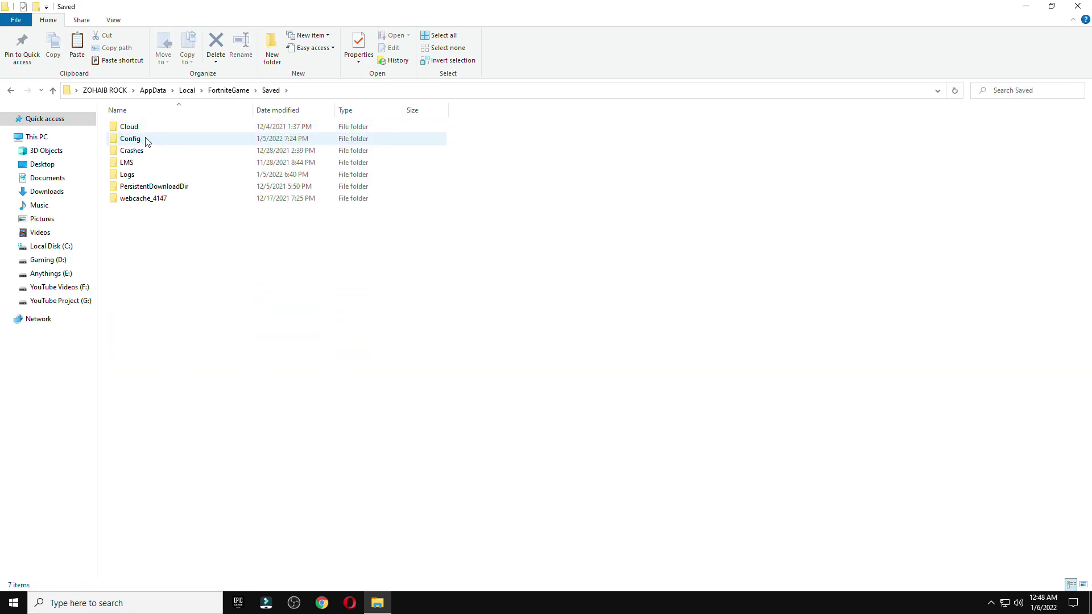
pyautogui.doubleClick(146, 141)
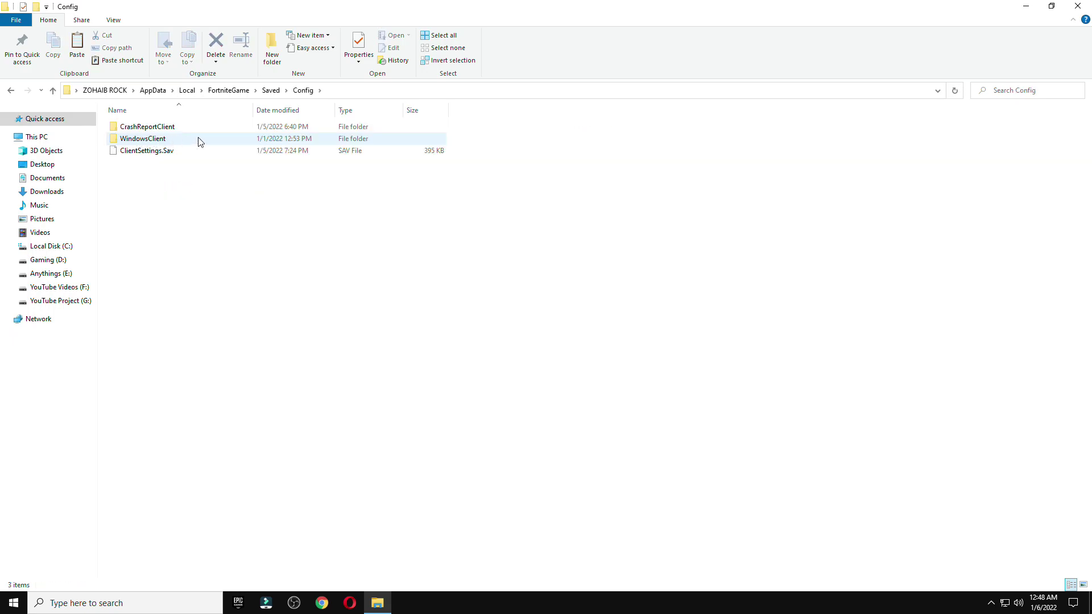
# Delete both configuration files in the WindowsClient folder
pyautogui.doubleClick(174, 140)
pyautogui.moveTo(161, 191); pyautogui.dragTo(144, 122)
pyautogui.rightClick(145, 128)
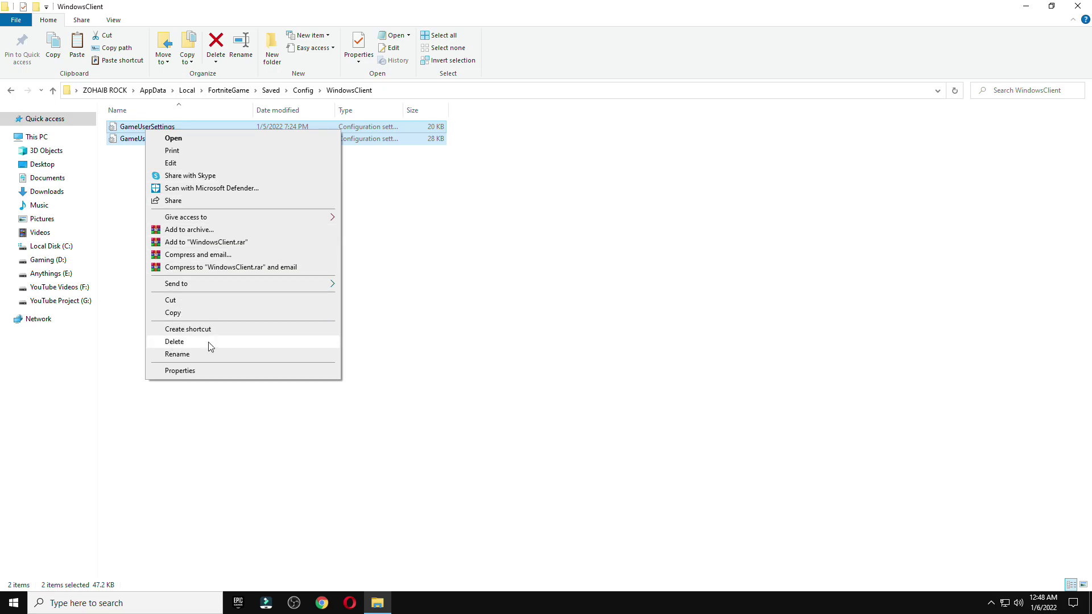
pyautogui.click(175, 342)
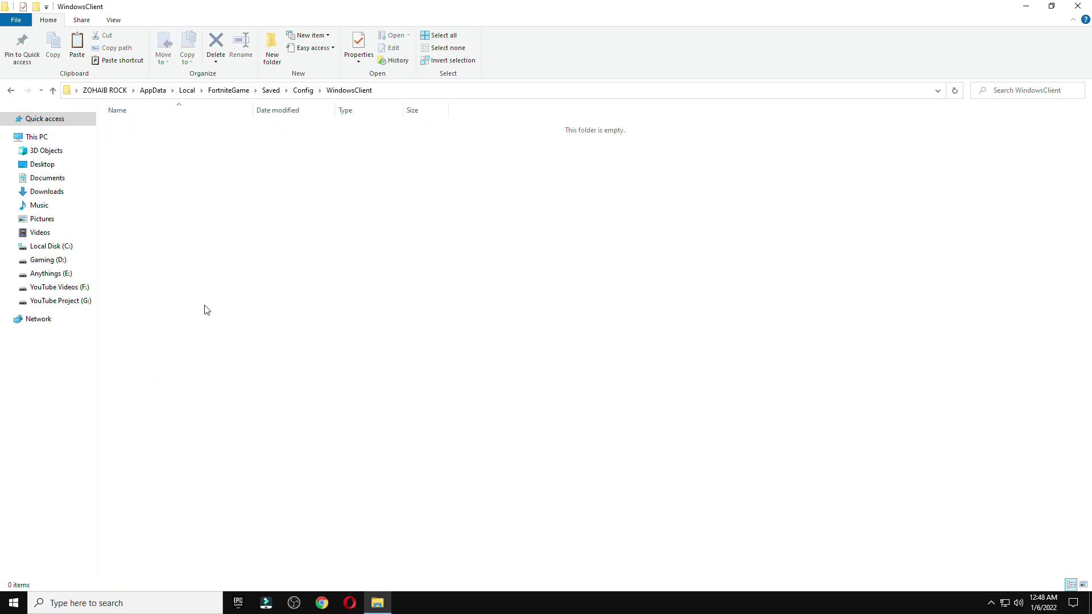
# Delete all the UECC-Windows folders inside the CrashReportClient folder
pyautogui.click(12, 90)
pyautogui.doubleClick(165, 126)
pyautogui.moveTo(197, 286); pyautogui.dragTo(169, 127)
pyautogui.rightClick(173, 144)
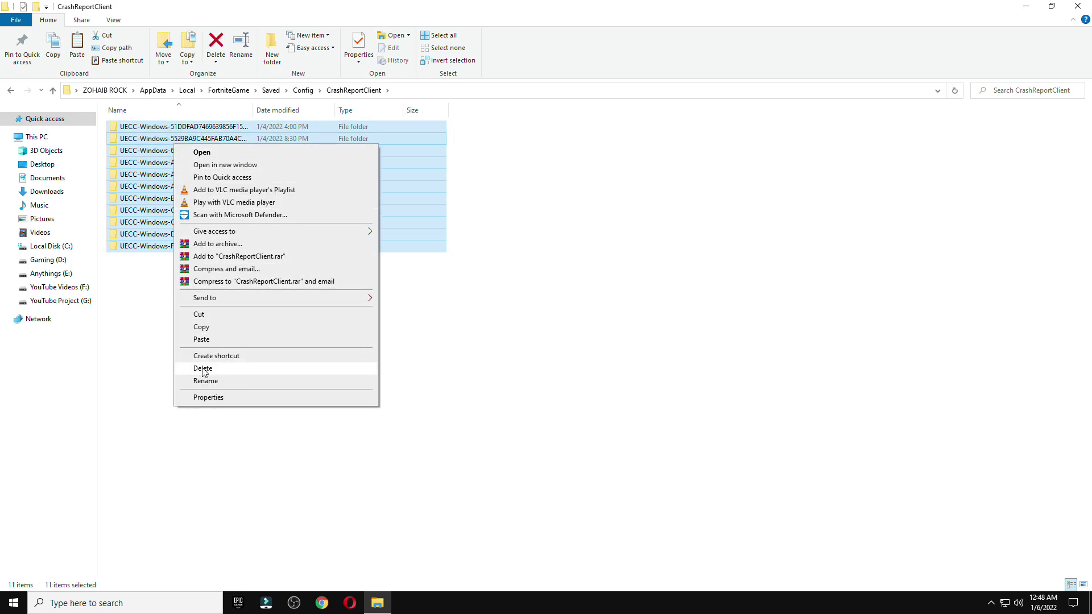
pyautogui.click(235, 369)
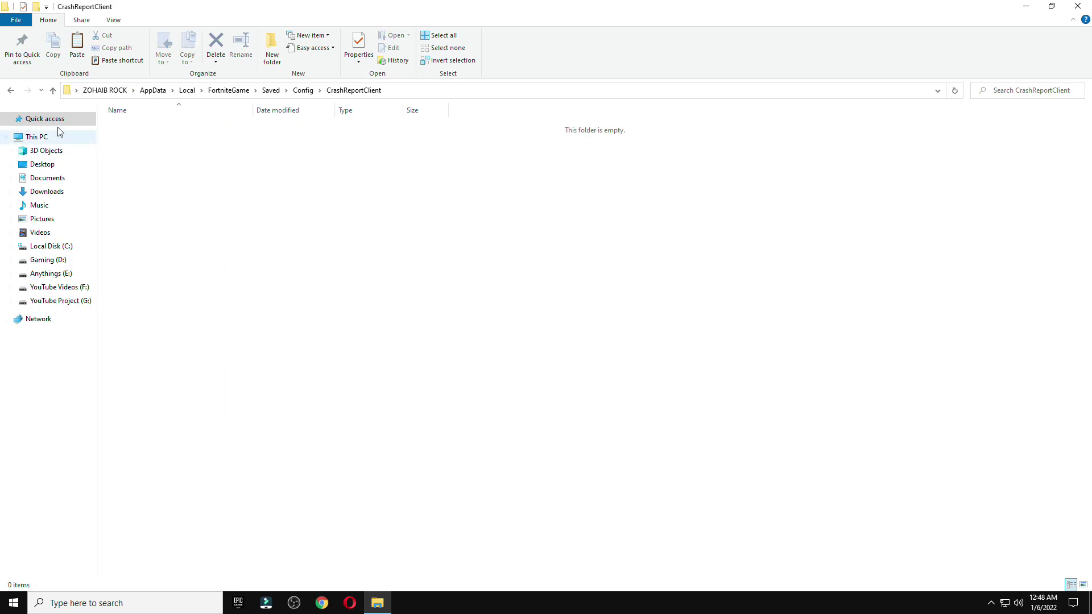
# Check the Crashes folder under Saved for leftover crash files and close the folder window
pyautogui.click(11, 91)
pyautogui.click(10, 91)
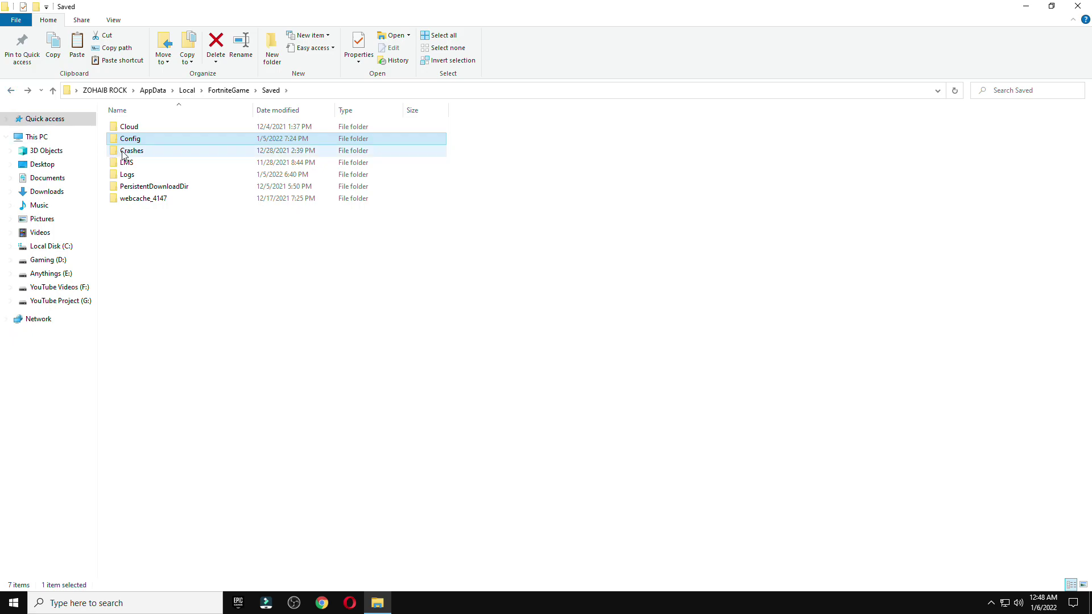
pyautogui.doubleClick(143, 154)
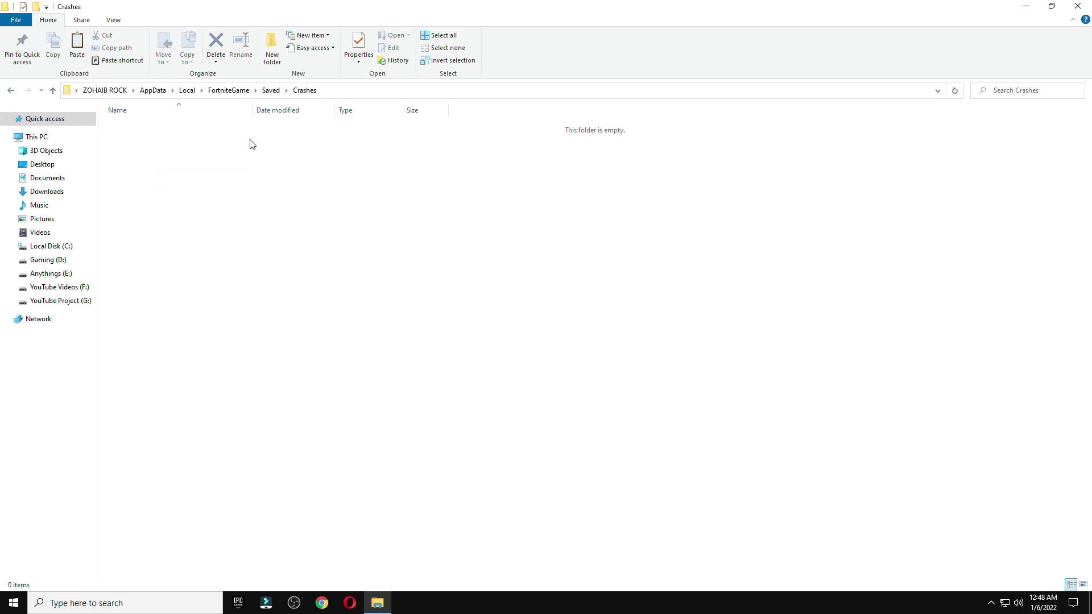
pyautogui.click(1077, 5)
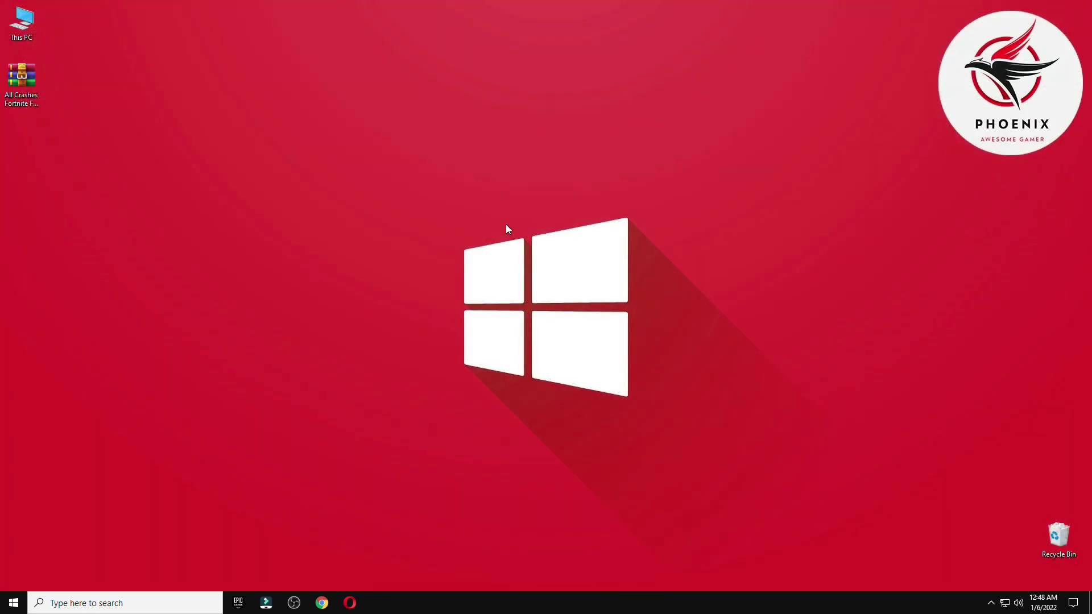
# Move the All Crashes Fortnite Fix Pack archive to the middle of the desktop and extract it onto the desktop
pyautogui.moveTo(21, 79); pyautogui.dragTo(500, 194)
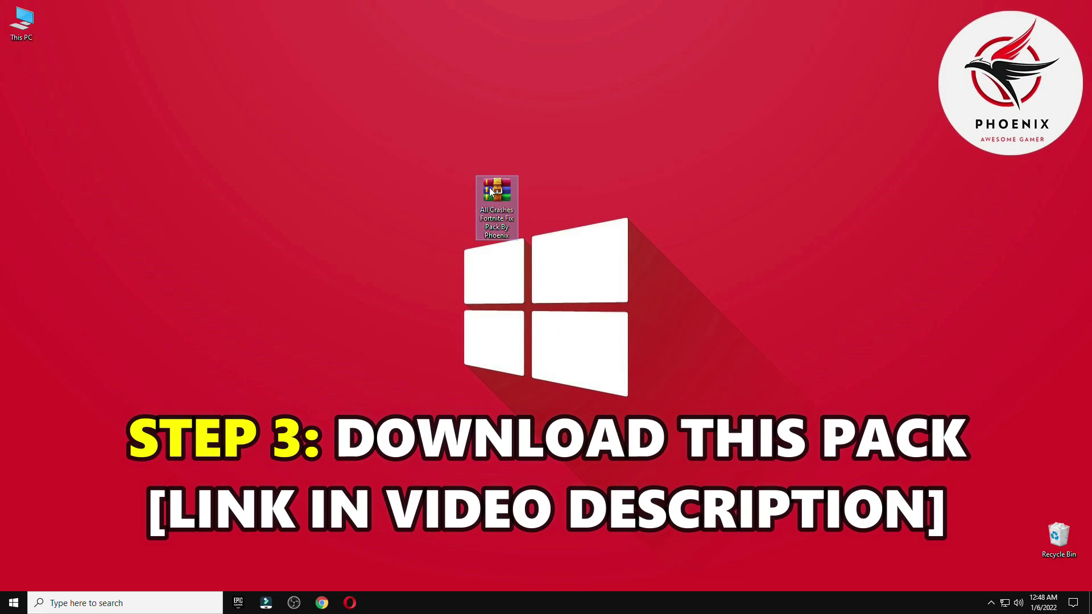
pyautogui.rightClick(489, 189)
pyautogui.click(524, 258)
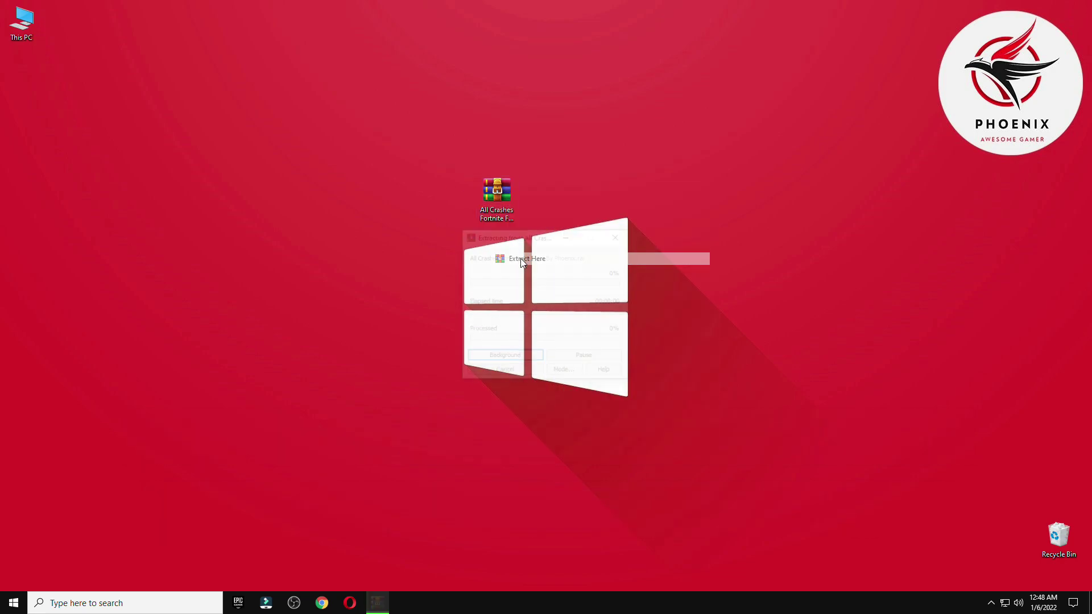
# Place the extracted fix pack folder beside the archive and move the archive to the Recycle Bin
pyautogui.moveTo(32, 89); pyautogui.dragTo(58, 104)
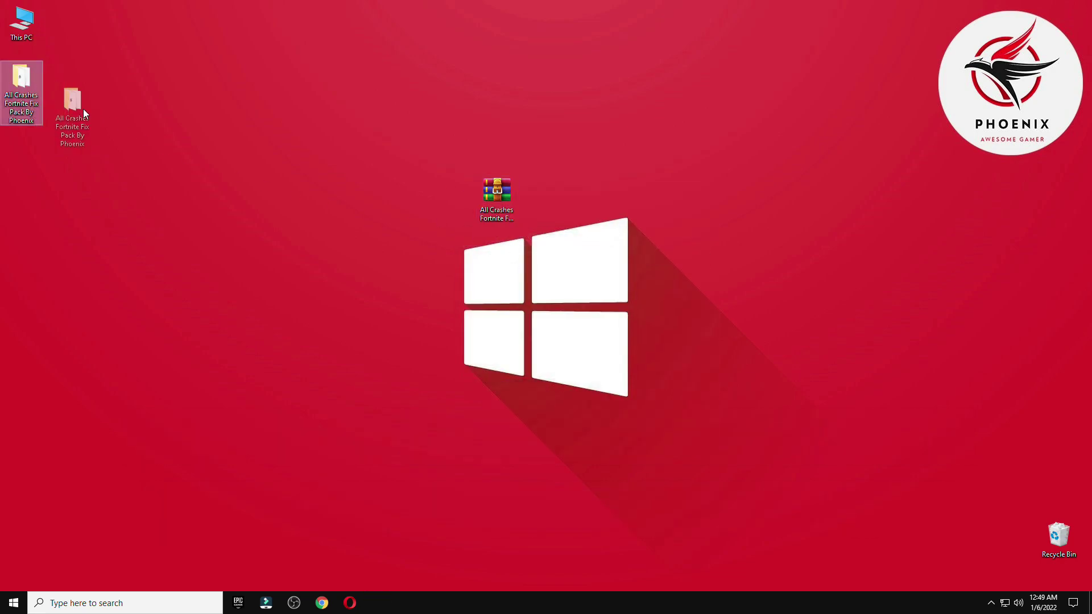
pyautogui.moveTo(560, 199); pyautogui.dragTo(1057, 538)
pyautogui.click(497, 214)
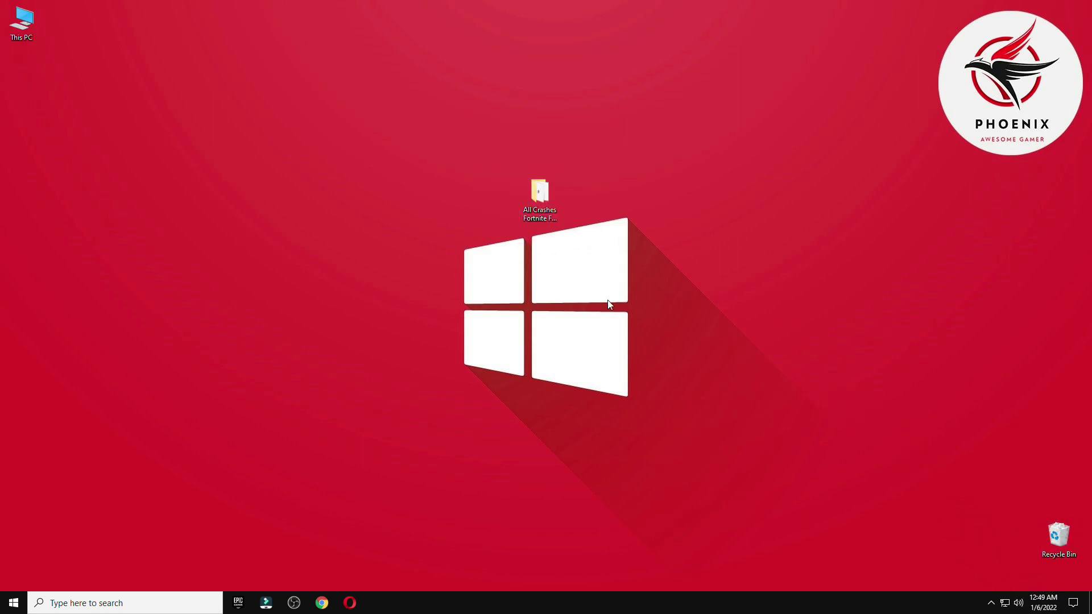
# Open the extracted fix pack, reduce its window from full screen, and open the Junk File Cleanup folder
pyautogui.doubleClick(549, 205)
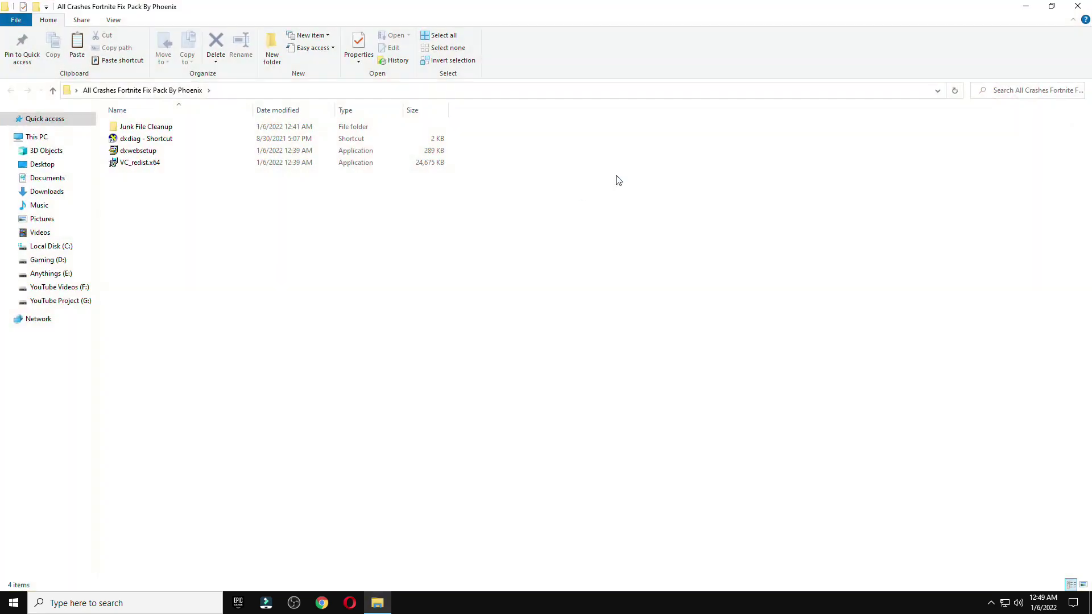
pyautogui.click(1050, 9)
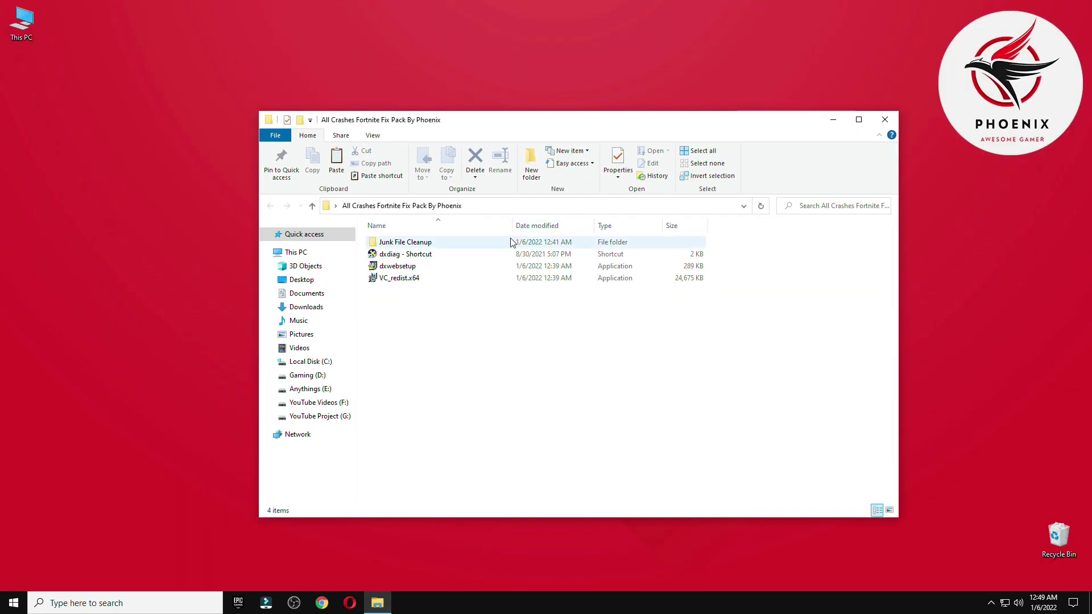
pyautogui.doubleClick(373, 243)
# Run the Delete Prefetch Files, Delete Temporary Files and Delete Windows Update Cache scripts
pyautogui.click(418, 243)
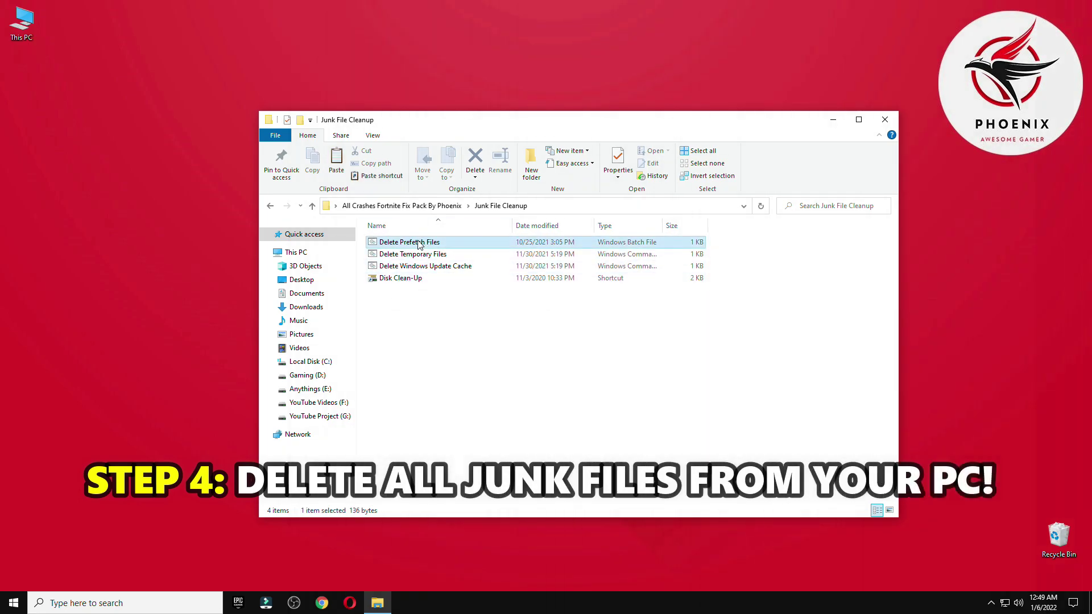
pyautogui.doubleClick(418, 243)
pyautogui.doubleClick(431, 254)
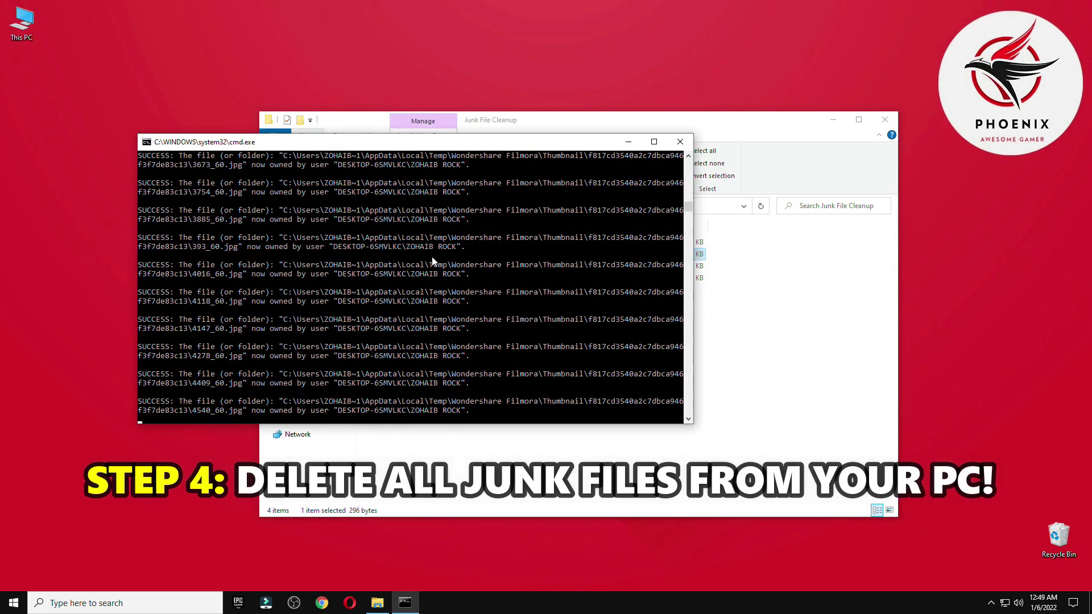
pyautogui.click(426, 267)
pyautogui.doubleClick(427, 267)
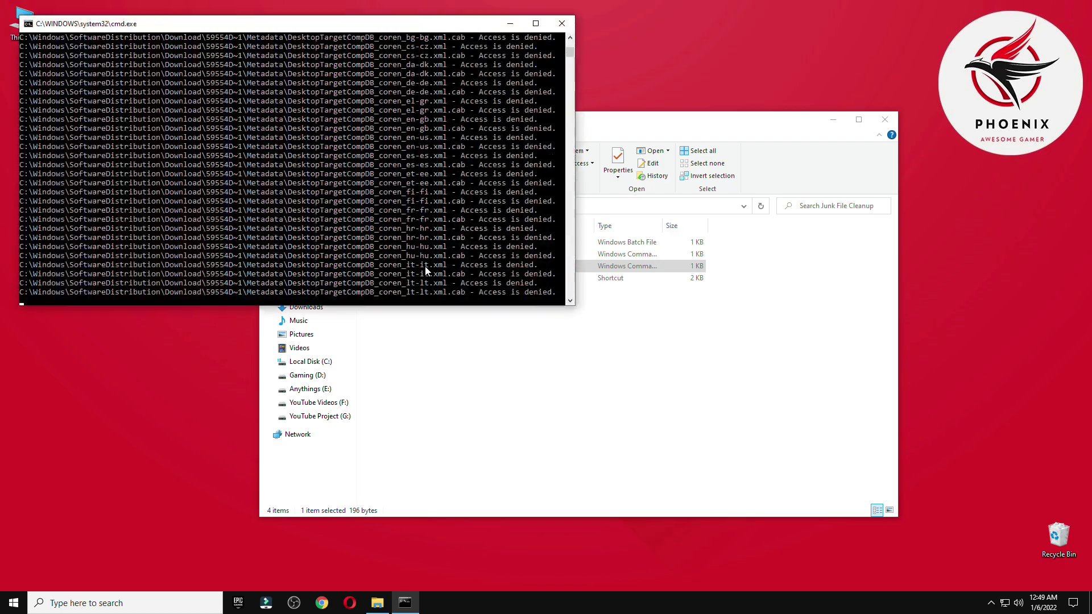
# Launch Disk Clean-up from the Junk File Cleanup folder, close the folder window and choose drive C: for cleaning
pyautogui.click(415, 278)
pyautogui.doubleClick(416, 278)
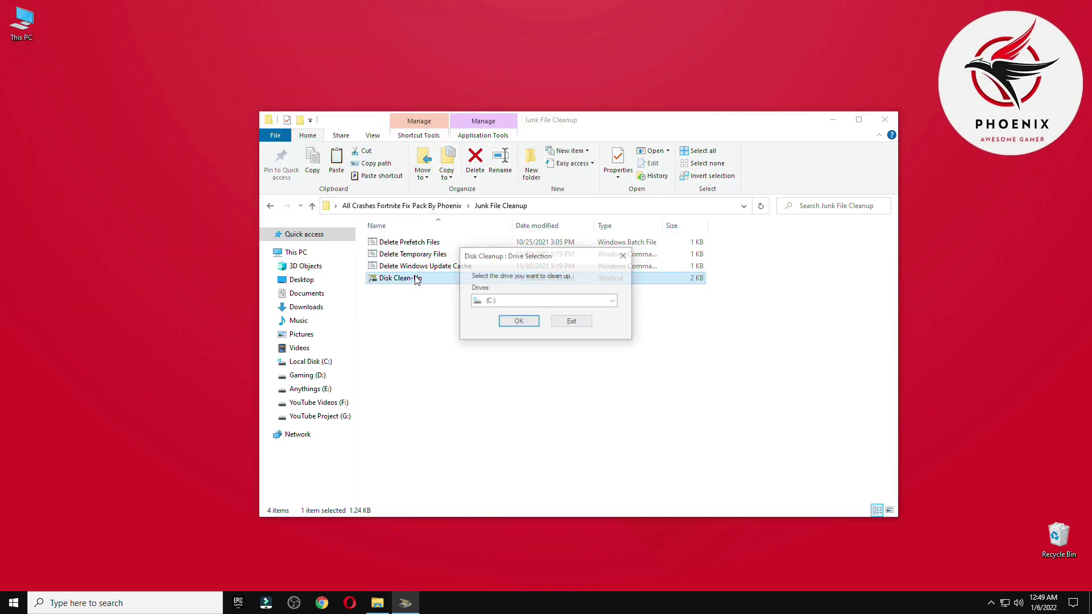
pyautogui.click(892, 125)
pyautogui.click(518, 321)
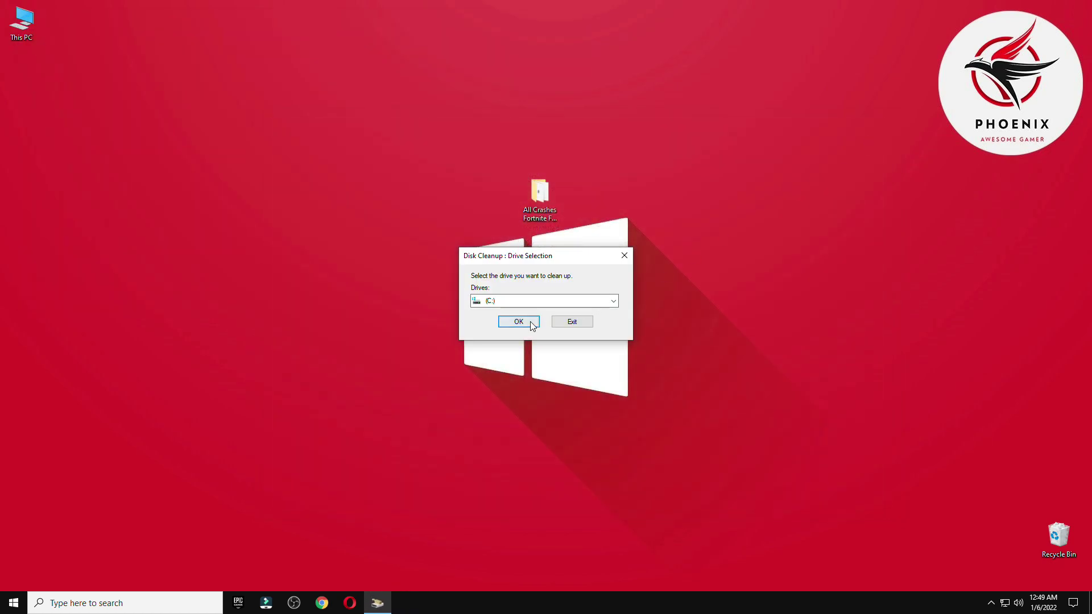
# Include Delivery Optimization Files, Recycle Bin and Temporary files so every category is selected, and permanently delete the selected files from drive C:
pyautogui.moveTo(144, 45); pyautogui.dragTo(345, 87)
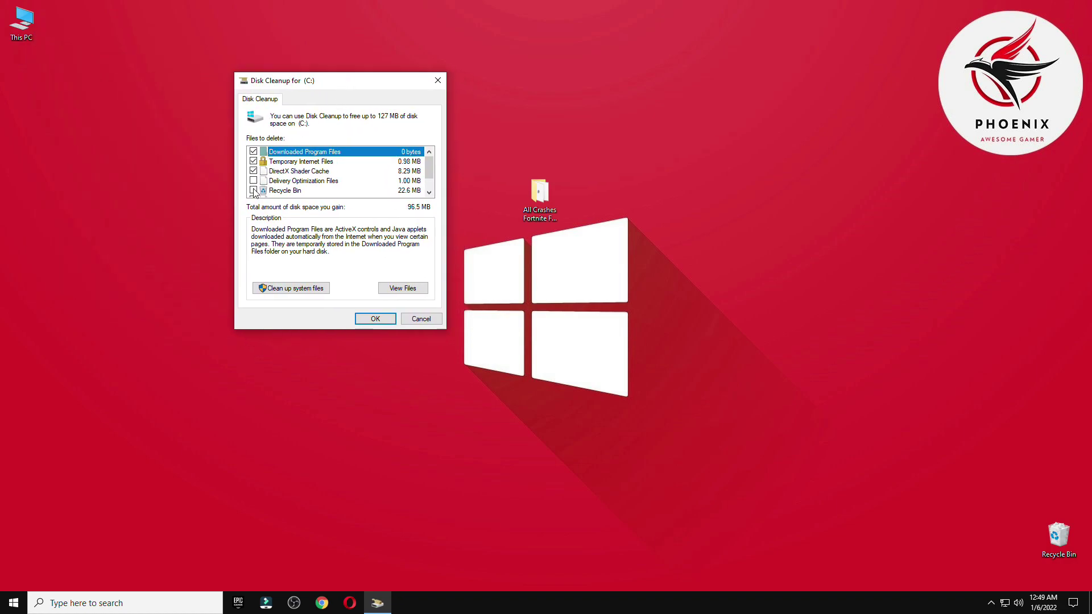
pyautogui.scroll(-1, 255, 192)
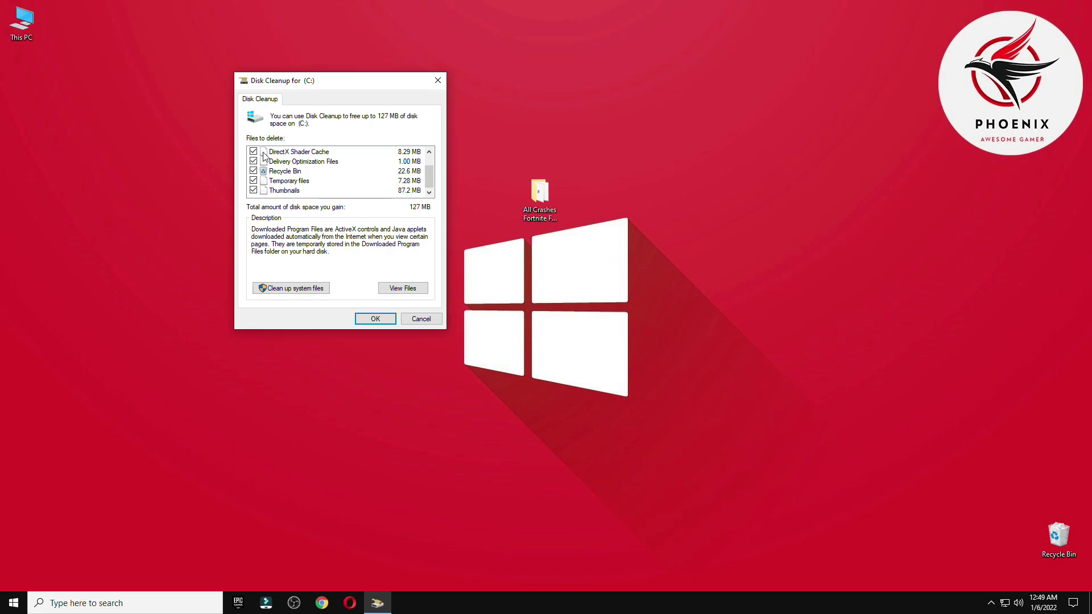
pyautogui.click(380, 322)
pyautogui.click(568, 310)
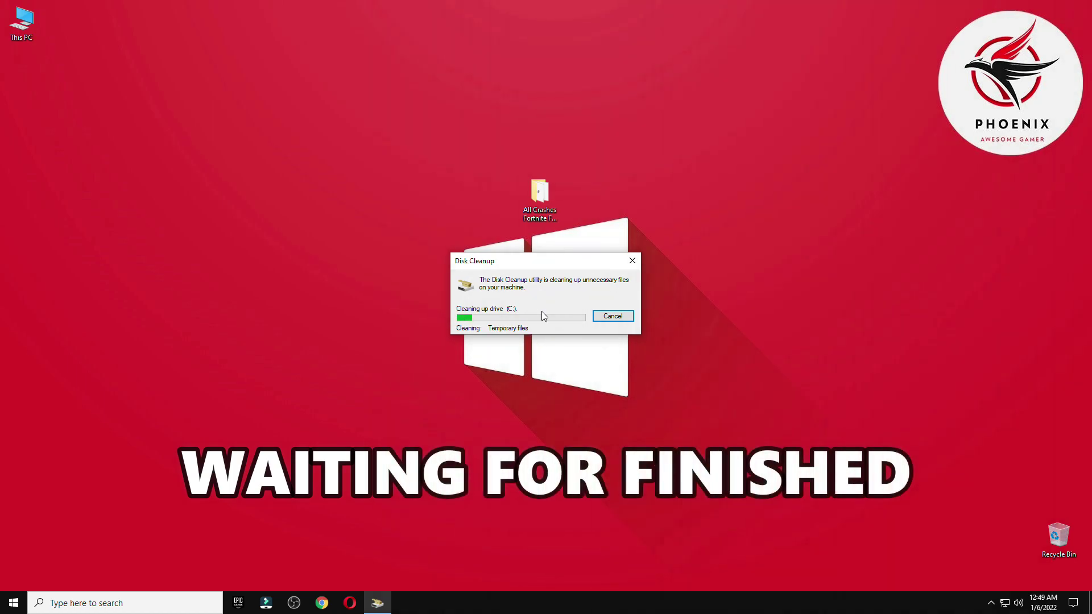
# Run dxwebsetup from the fix pack folder, accept the license agreement, decline the Bing Bar and complete the DirectX setup
pyautogui.doubleClick(533, 214)
pyautogui.doubleClick(397, 266)
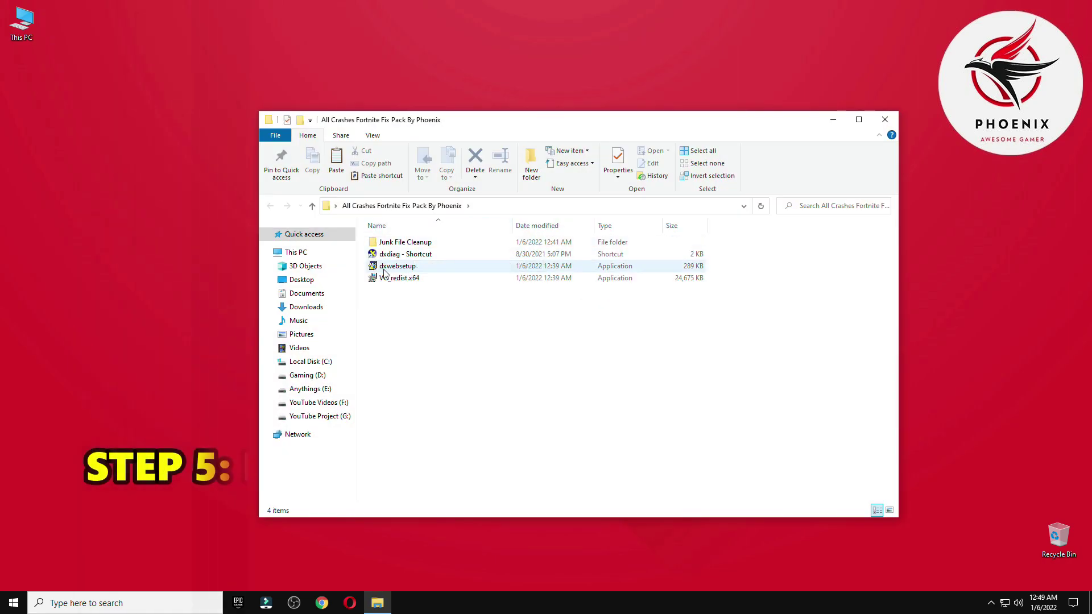
pyautogui.click(483, 379)
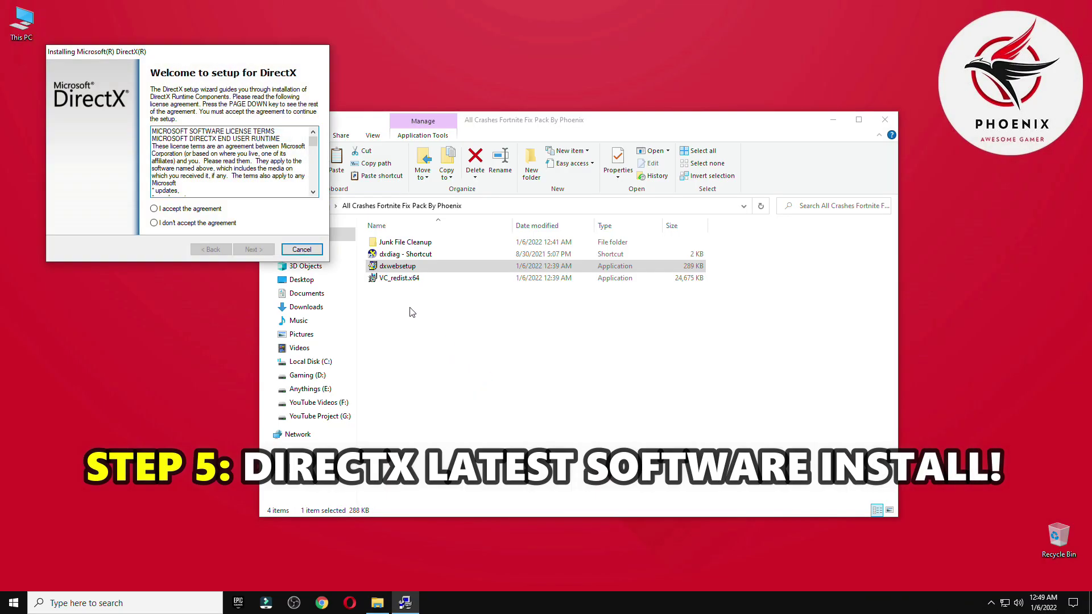
pyautogui.click(204, 209)
pyautogui.click(254, 249)
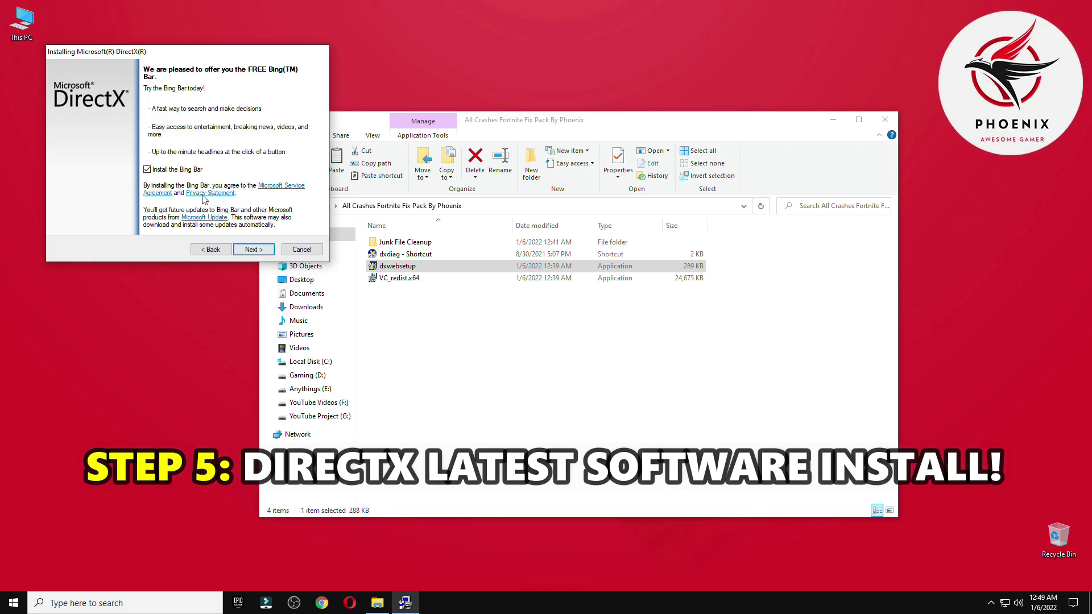
pyautogui.click(188, 172)
pyautogui.click(251, 250)
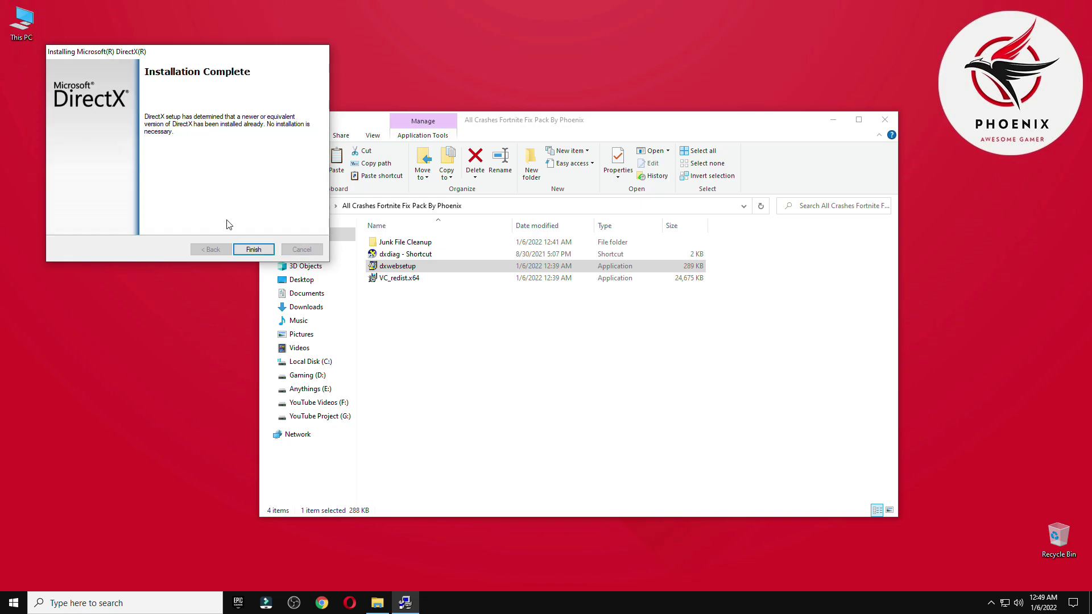
pyautogui.click(254, 250)
# Install the Visual C++ 2015-2022 Redistributable from VC_redist.x64, agreeing to its license terms, and close the installer
pyautogui.doubleClick(389, 279)
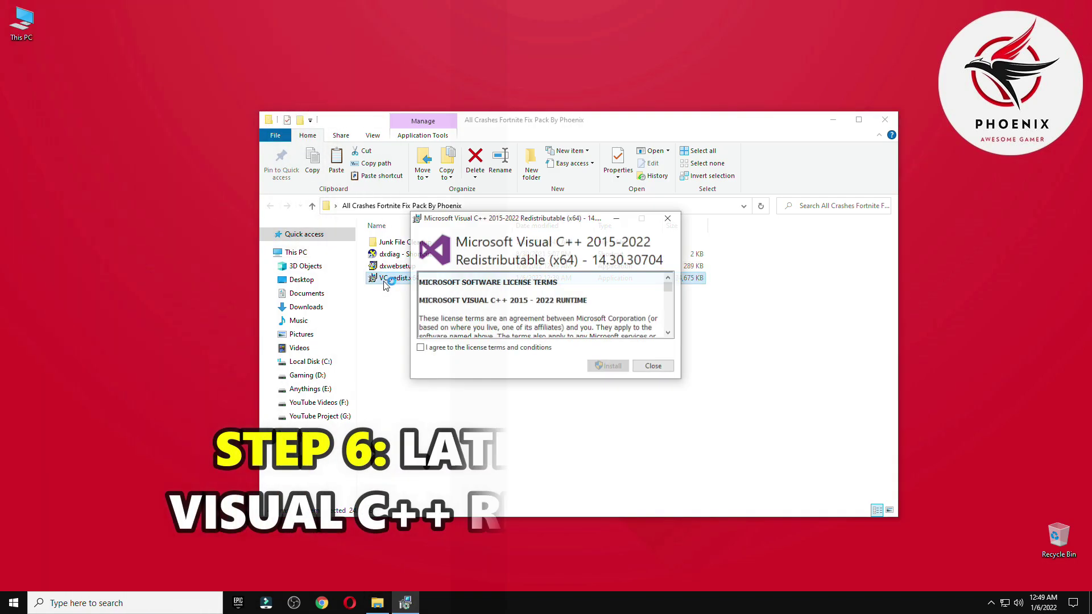
pyautogui.click(440, 347)
pyautogui.click(608, 367)
pyautogui.click(522, 386)
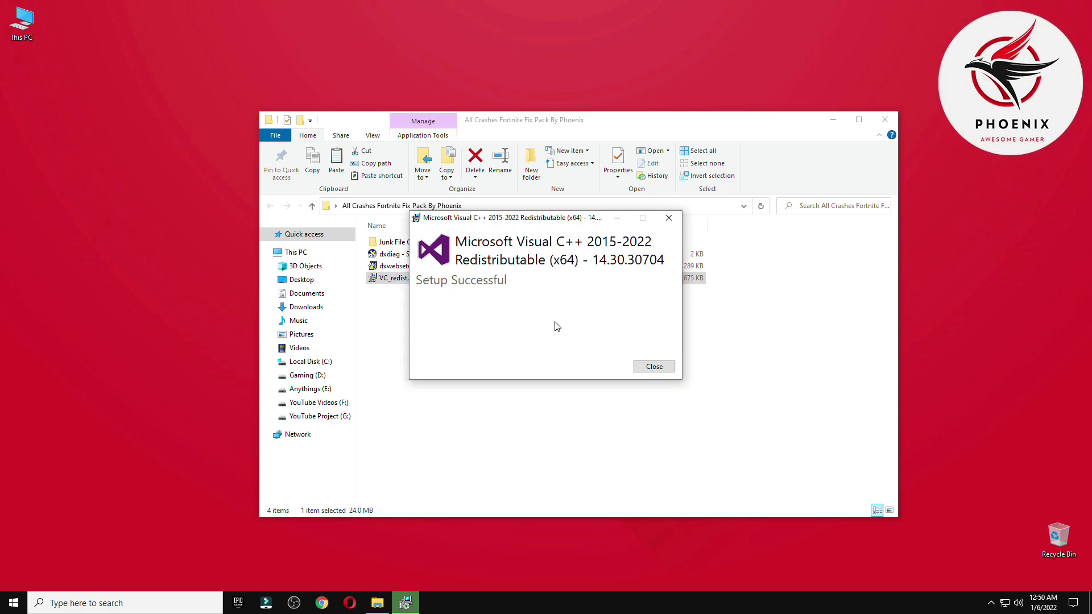
pyautogui.click(654, 366)
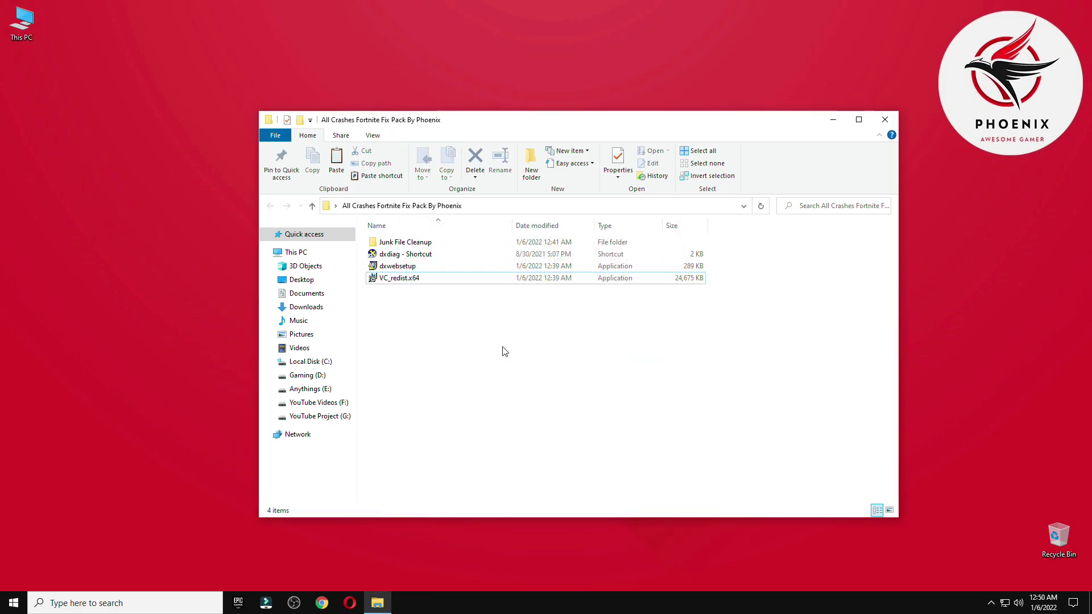
# Open the dxdiag shortcut, close the fix pack folder, examine the System and Display information, and exit the diagnostic tool
pyautogui.click(391, 257)
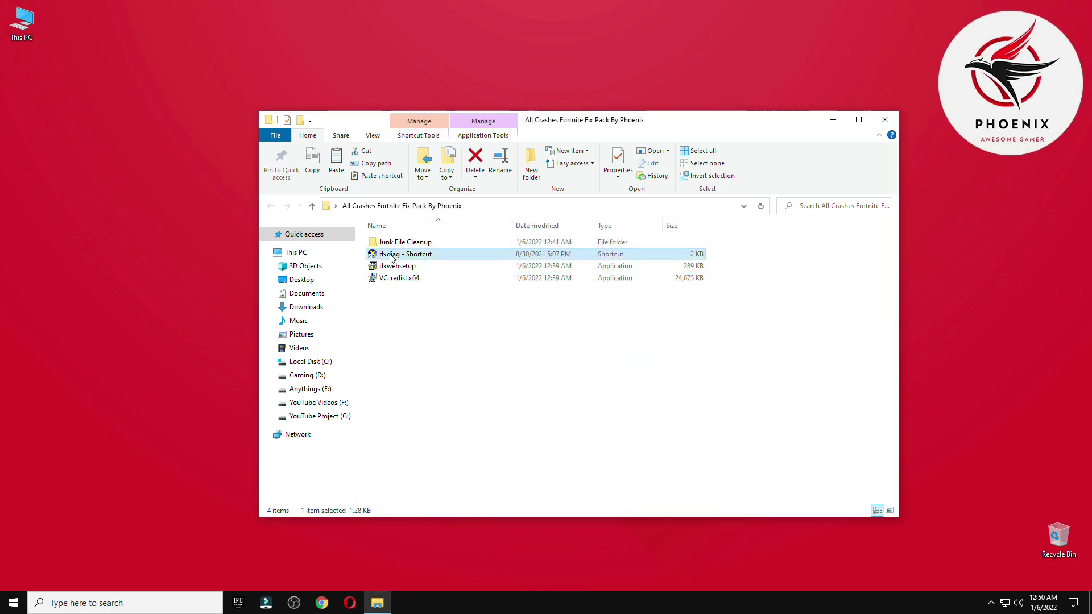
pyautogui.click(885, 120)
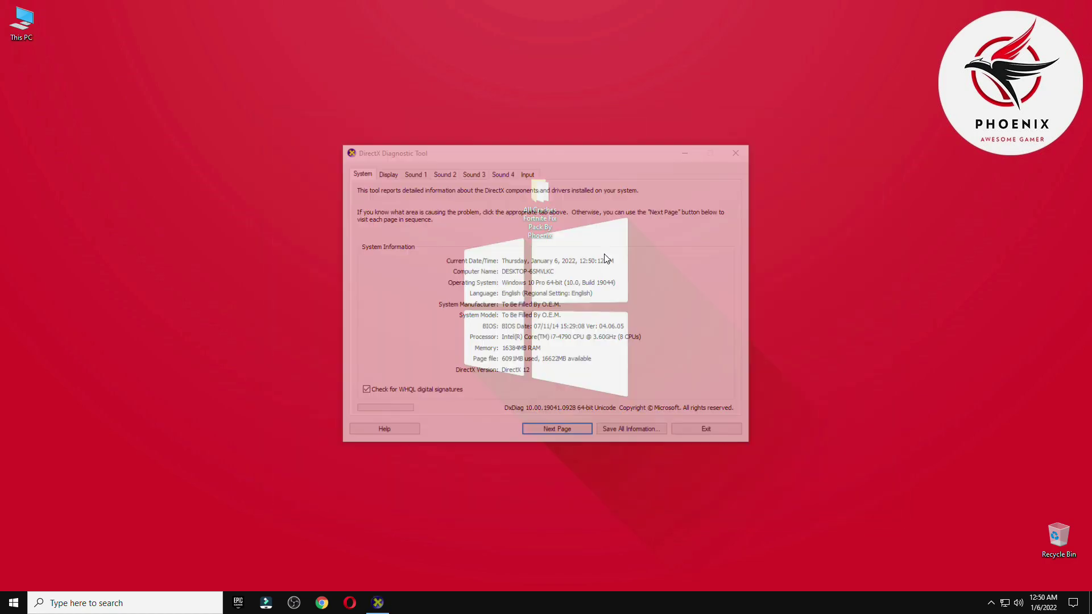
pyautogui.moveTo(535, 159); pyautogui.dragTo(543, 81)
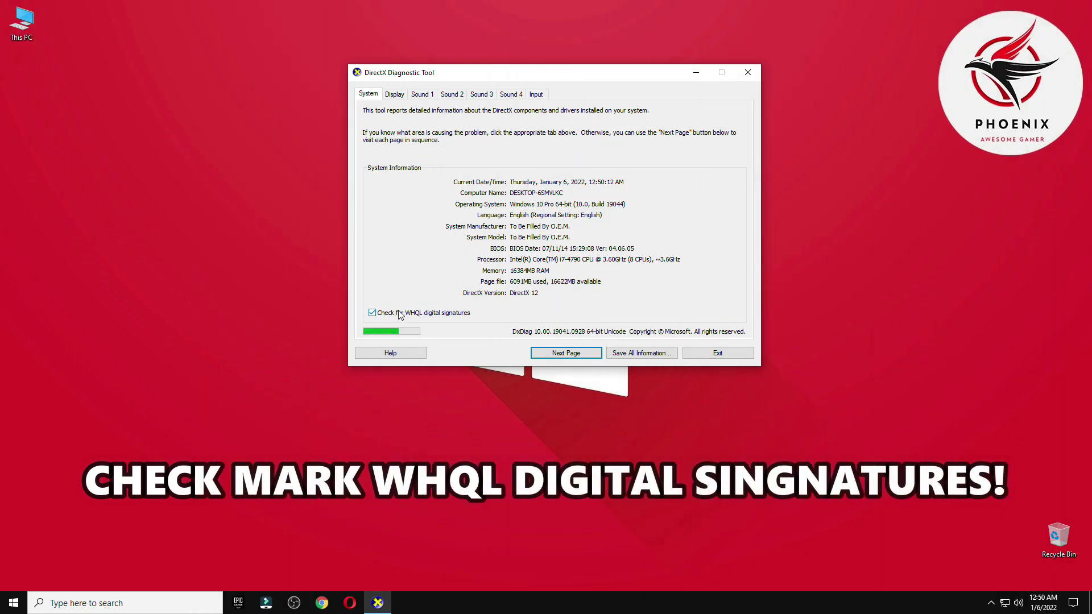
pyautogui.click(394, 96)
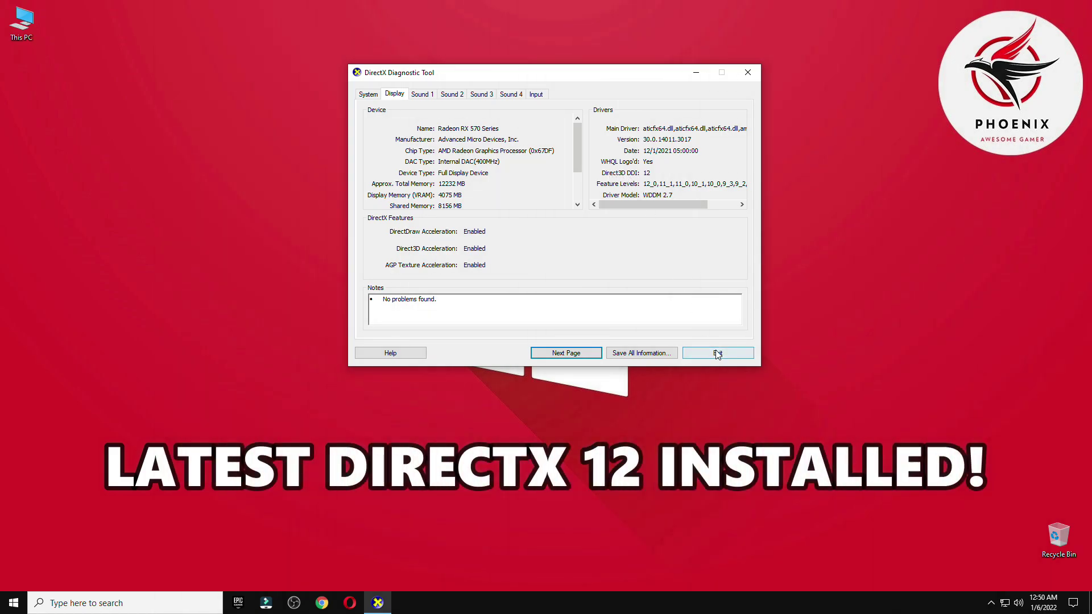
pyautogui.click(718, 353)
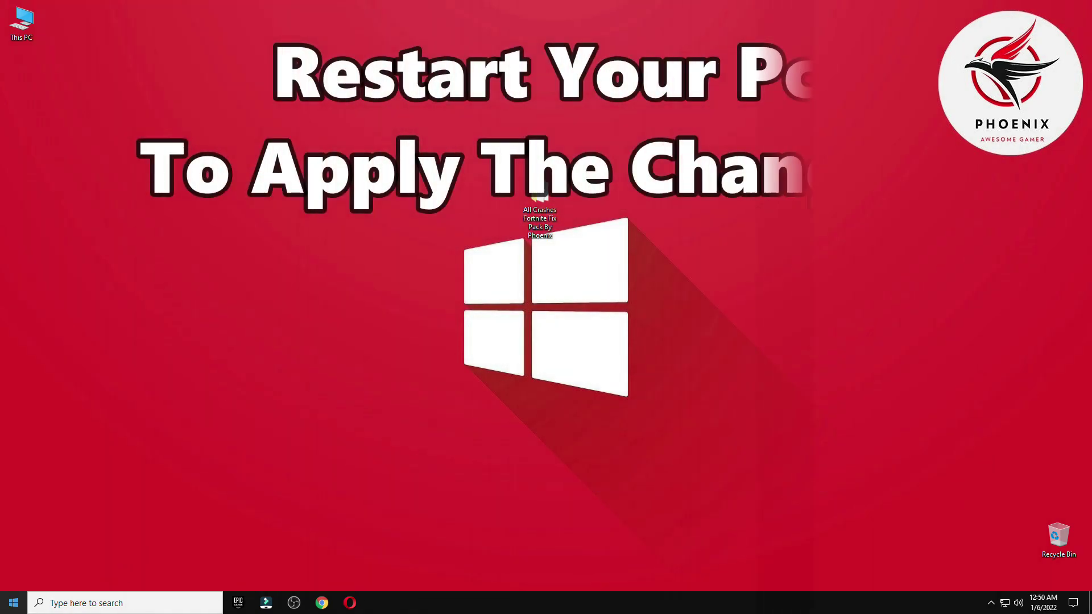
# Bring up the Windows power options to view the Restart choice, and dismiss them
pyautogui.click(8, 598)
pyautogui.click(8, 583)
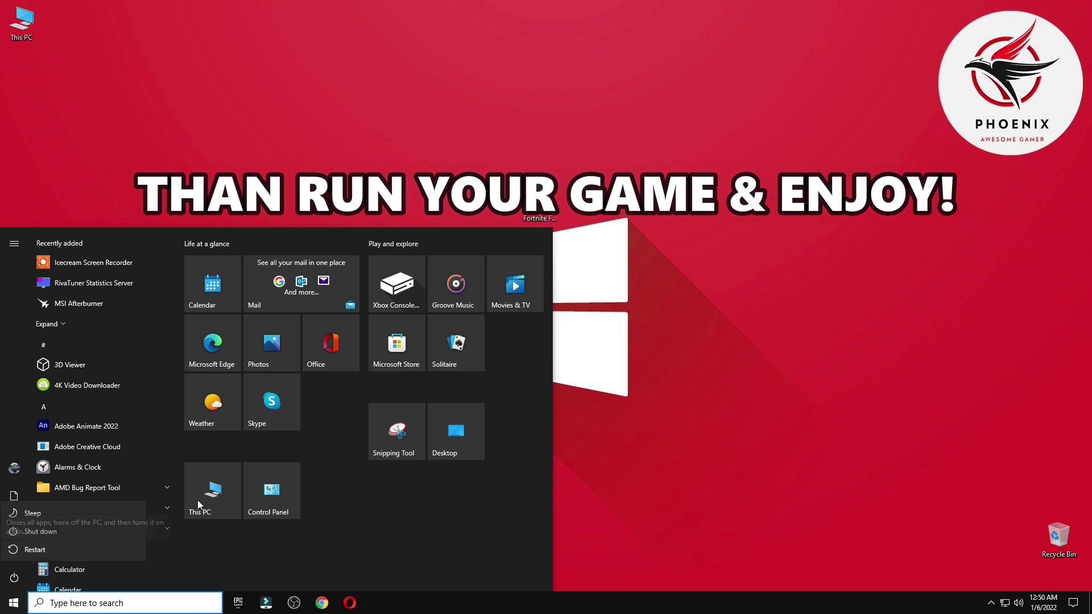
pyautogui.click(507, 195)
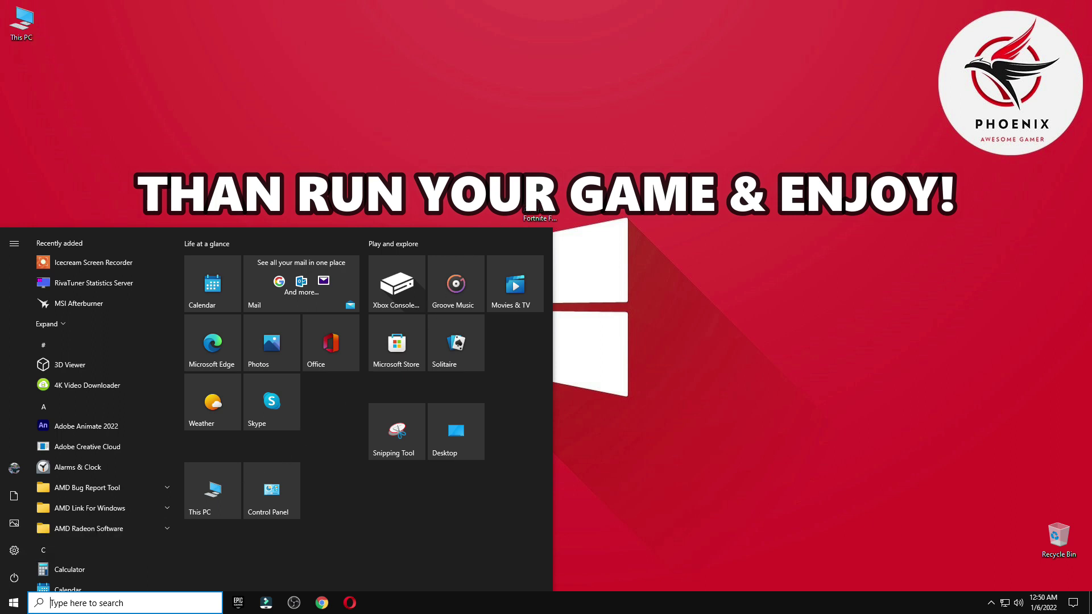
pyautogui.doubleClick(521, 205)
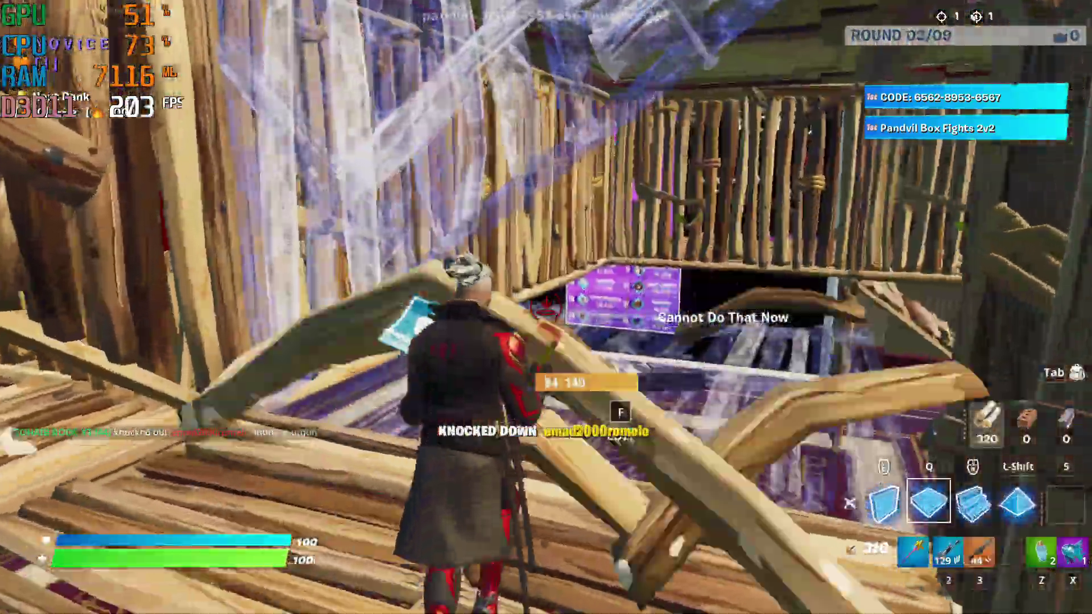
pyautogui.press('3')
pyautogui.click(546, 307)
pyautogui.press('2')
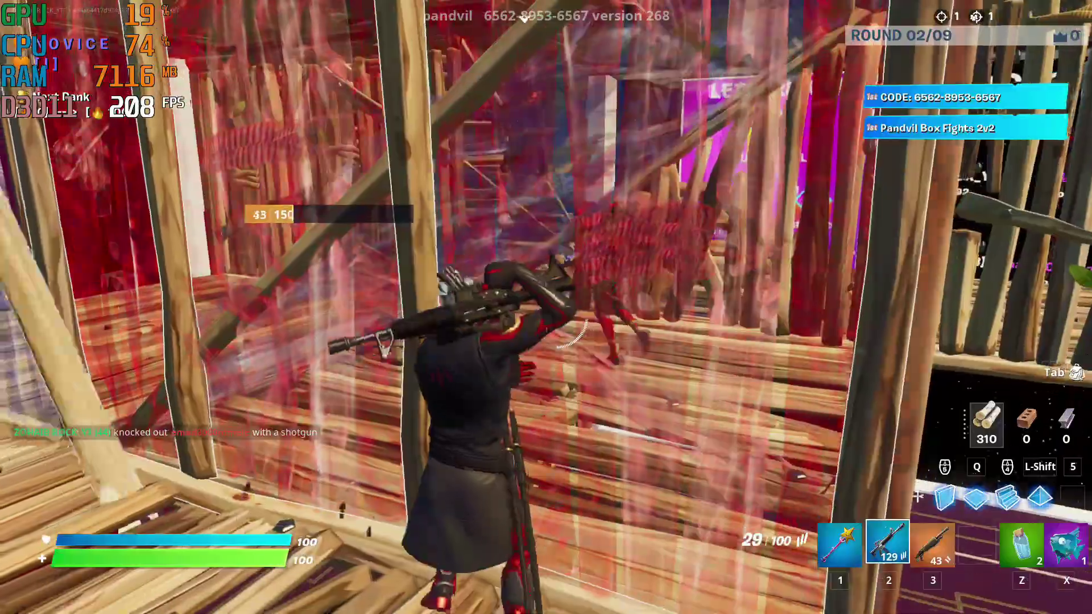
pyautogui.press('3')
pyautogui.click(546, 307)
pyautogui.click(546, 307)
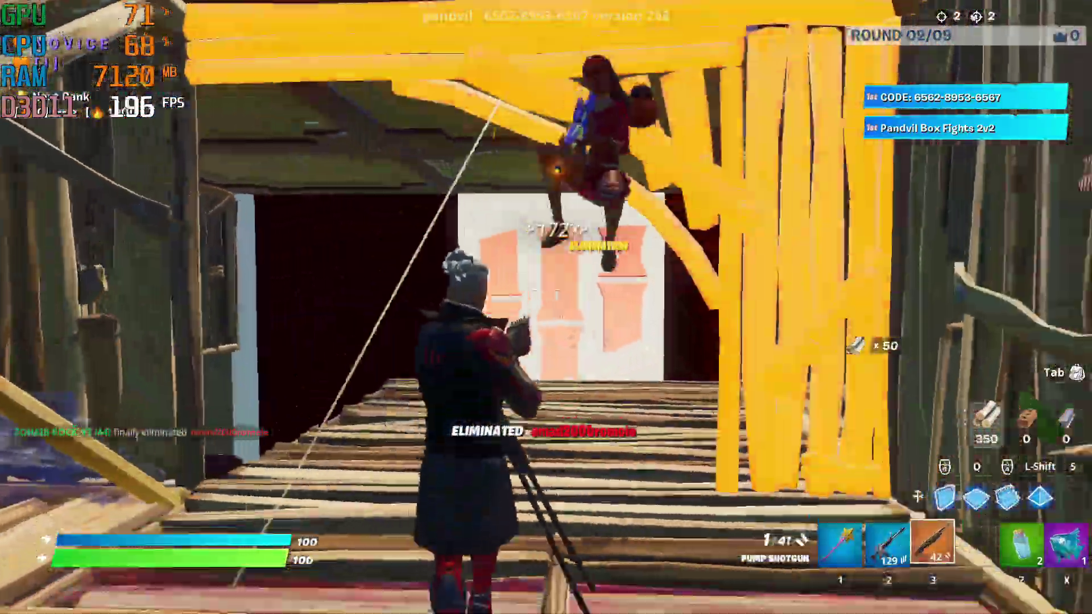
pyautogui.click(546, 308)
pyautogui.press('f')
pyautogui.press('r')
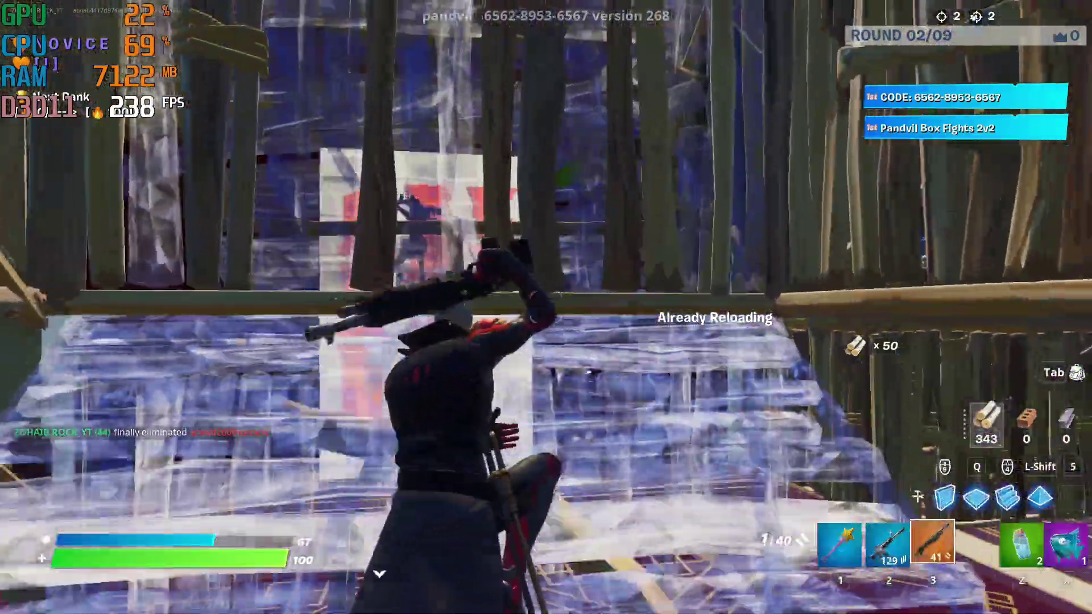